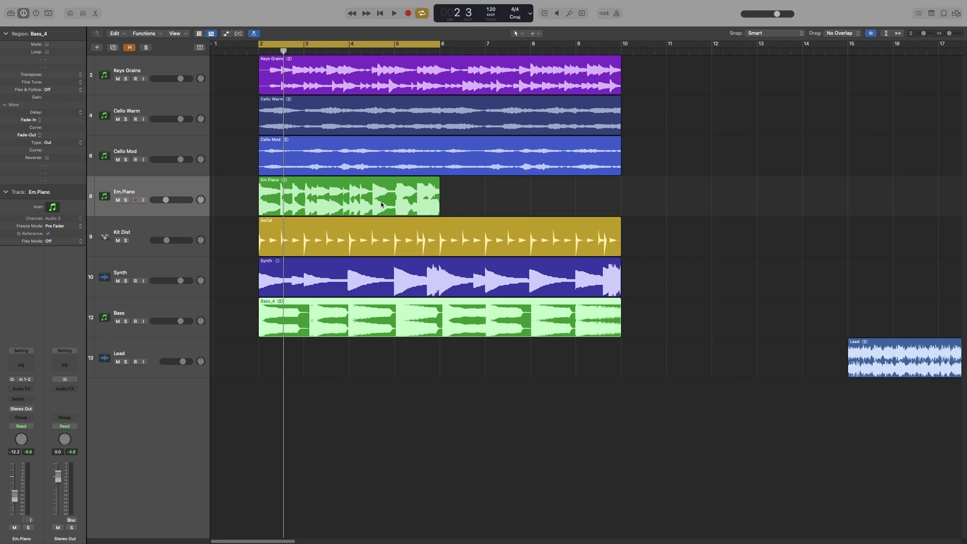
# Mute the Synth and Bass tracks, solo Em.Piano and start playback
pyautogui.click(117, 280)
pyautogui.click(118, 321)
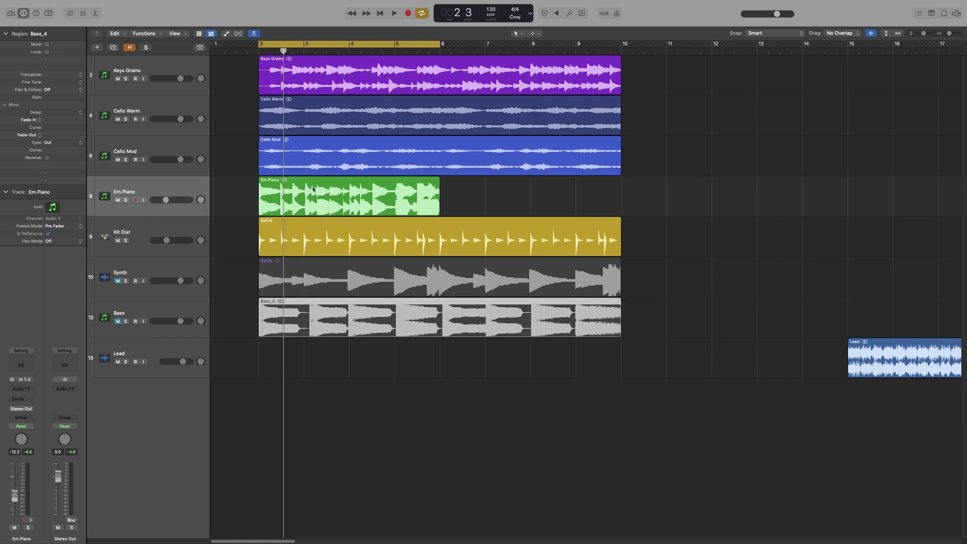
pyautogui.click(125, 200)
pyautogui.press('space')
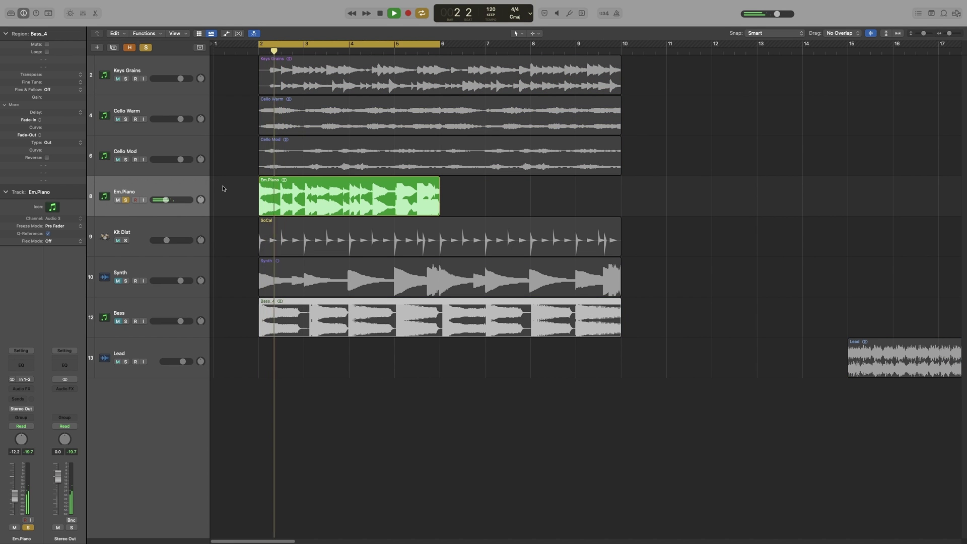
# Reset the Em.Piano fader to 0.0 dB, audition it, then unsolo and play all tracks
pyautogui.keyDown('alt'); pyautogui.click(166, 200); pyautogui.keyUp('alt')
pyautogui.press('space')
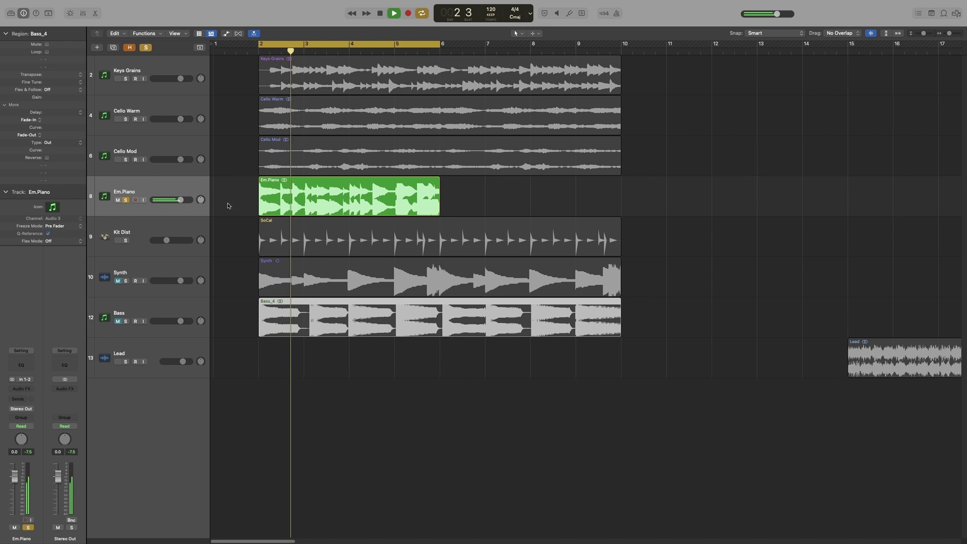
pyautogui.press('space')
pyautogui.click(127, 201)
pyautogui.press('space')
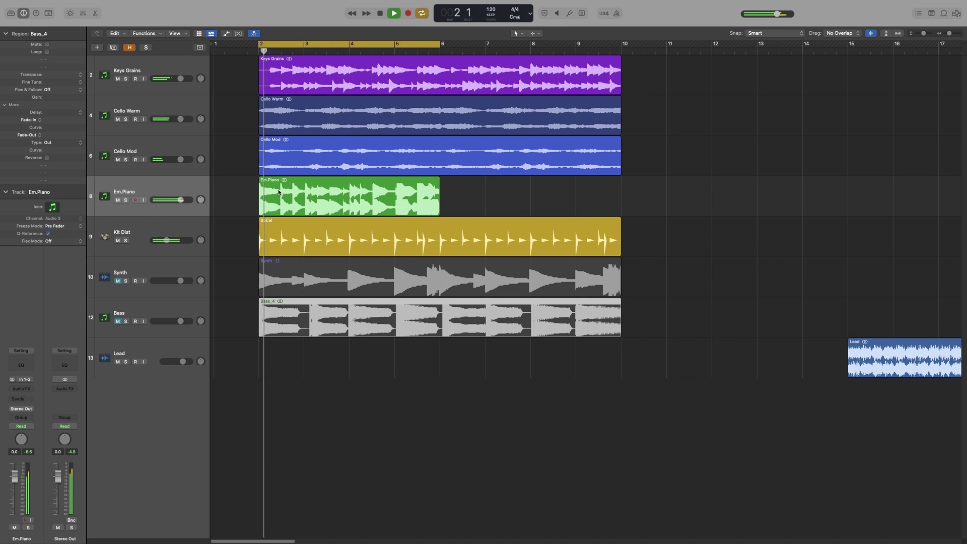
pyautogui.press('space')
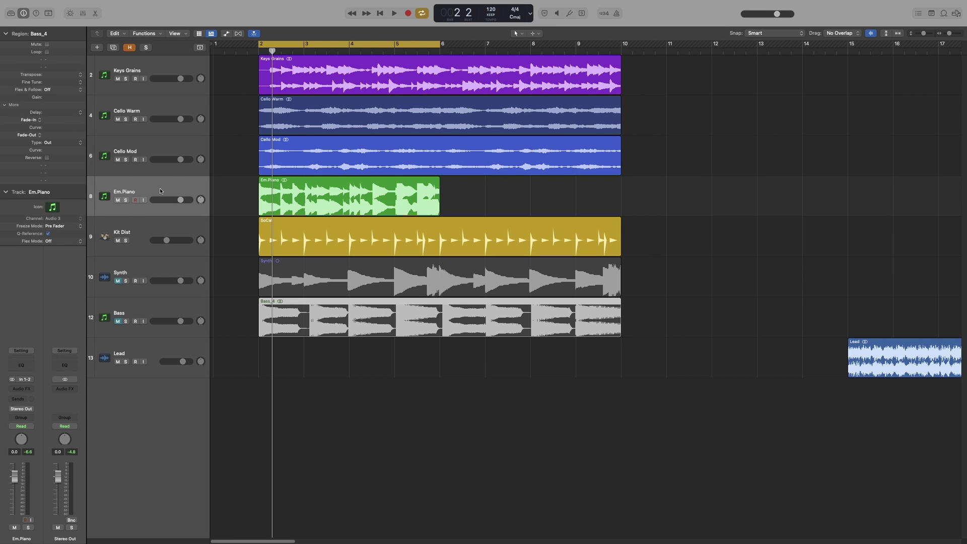
# Show Flex, set Em.Piano to Flex Time - Polyphonic, and open its region's Quantize pop-up
pyautogui.press('super+f')
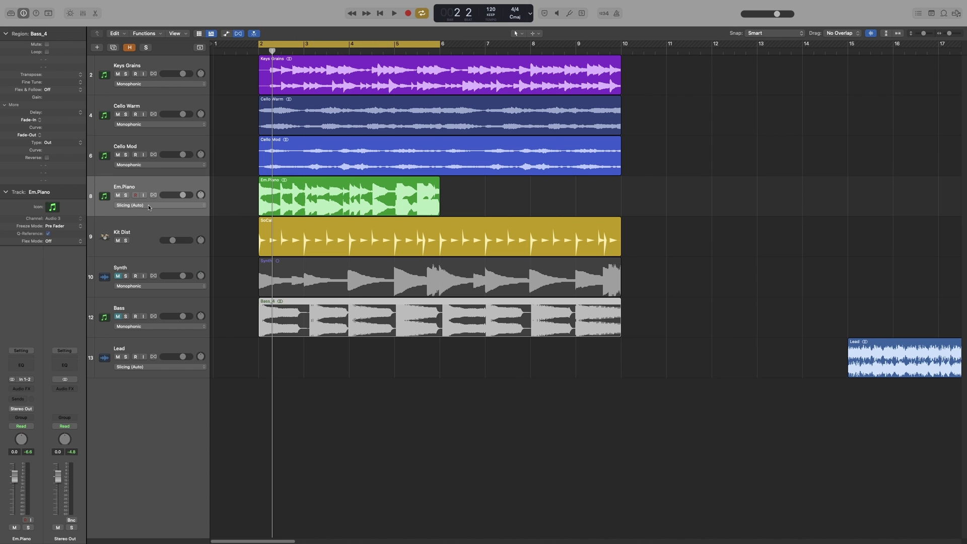
pyautogui.click(148, 205)
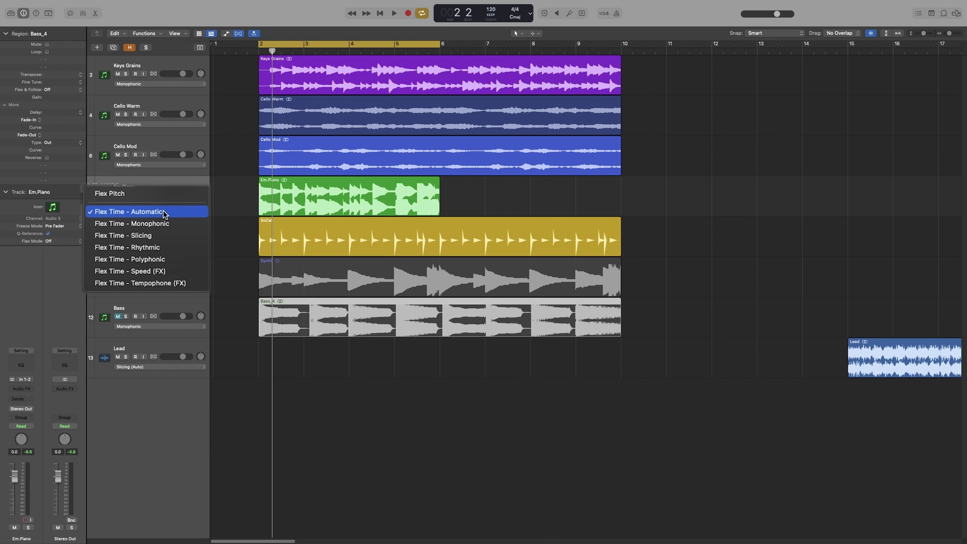
pyautogui.click(151, 249)
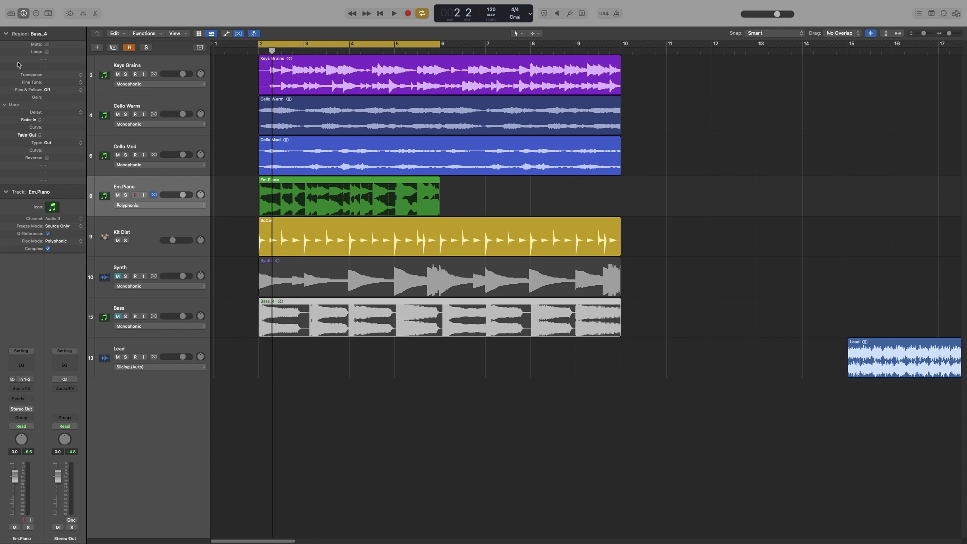
pyautogui.click(322, 183)
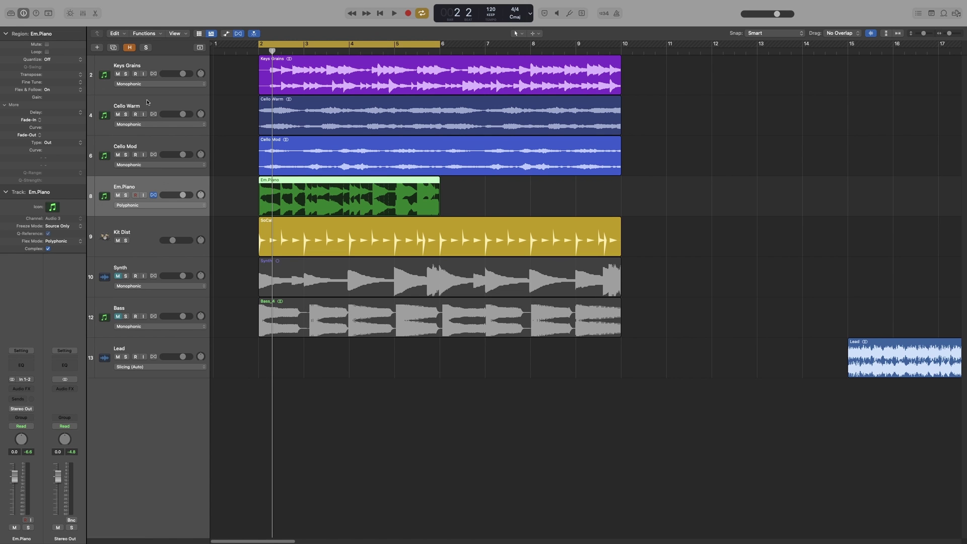
pyautogui.click(46, 59)
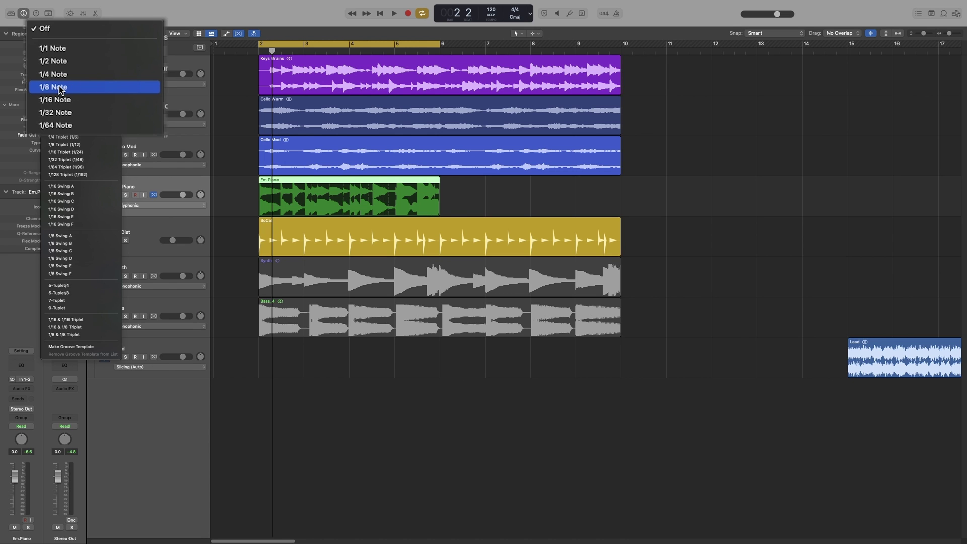
# Quantize the Em.Piano region to 1/8 Note, zoom in, and play it back
pyautogui.click(61, 87)
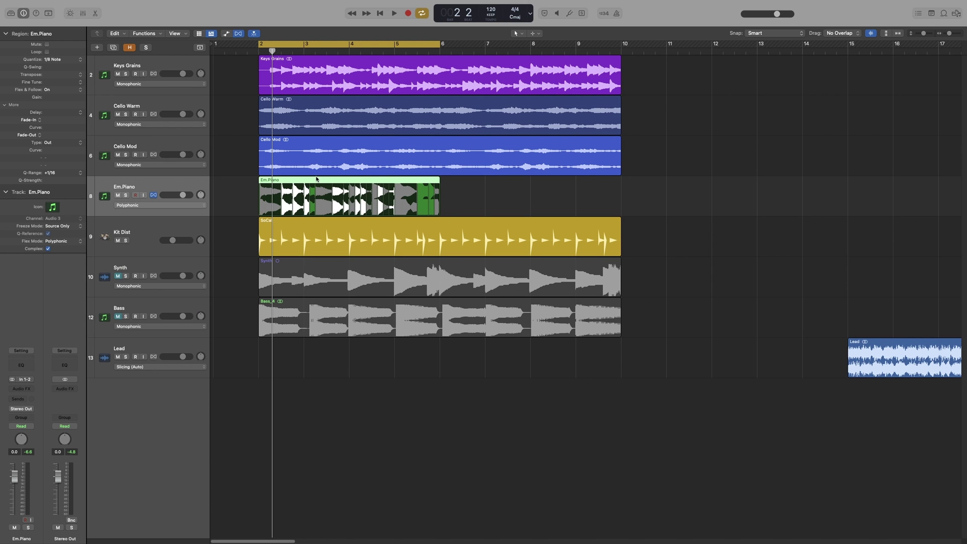
pyautogui.press('super+Right')
pyautogui.press('super+Down')
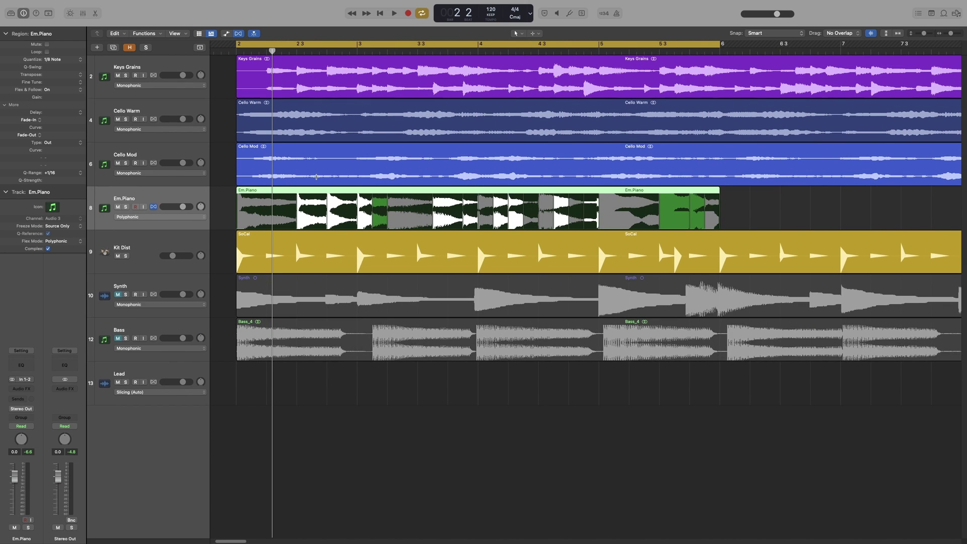
pyautogui.press('super+Right')
pyautogui.press('super+Down')
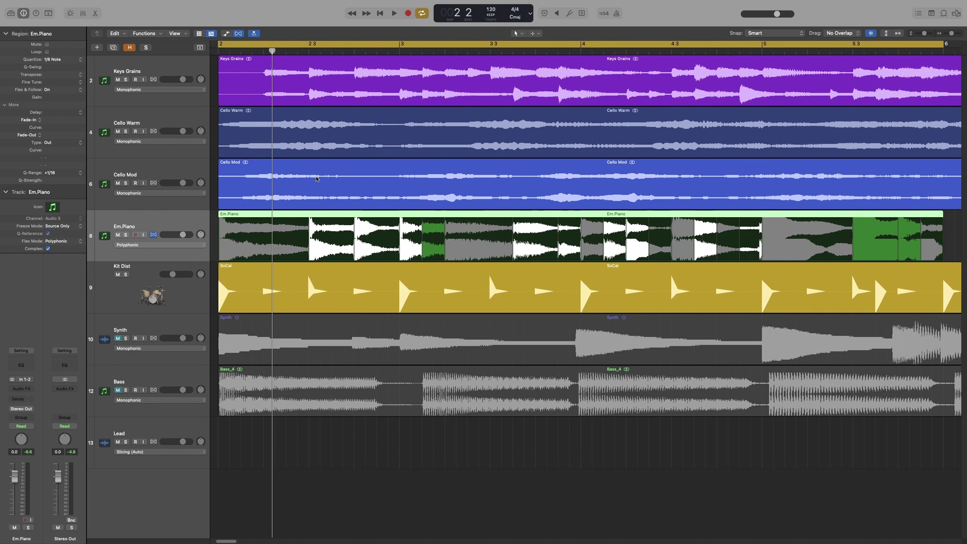
pyautogui.press('space')
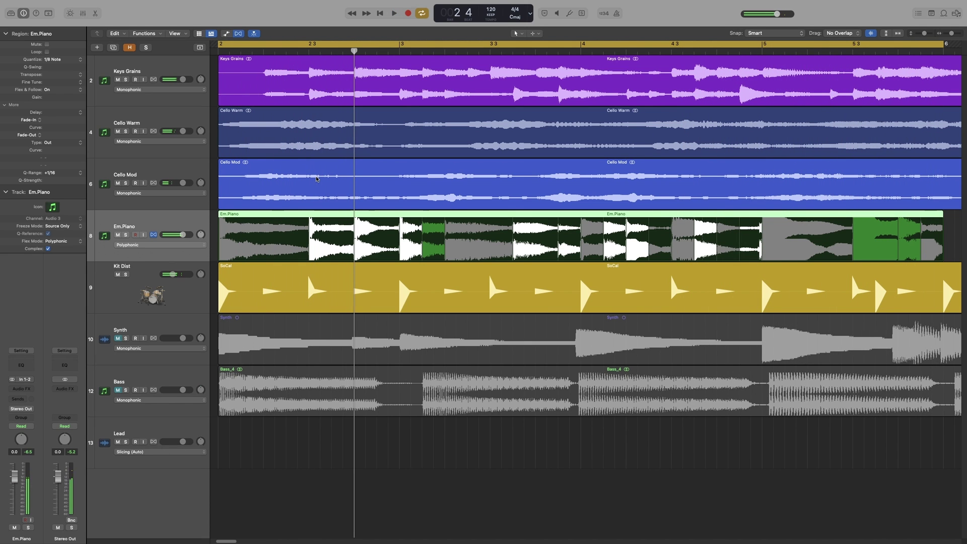
pyautogui.press('space')
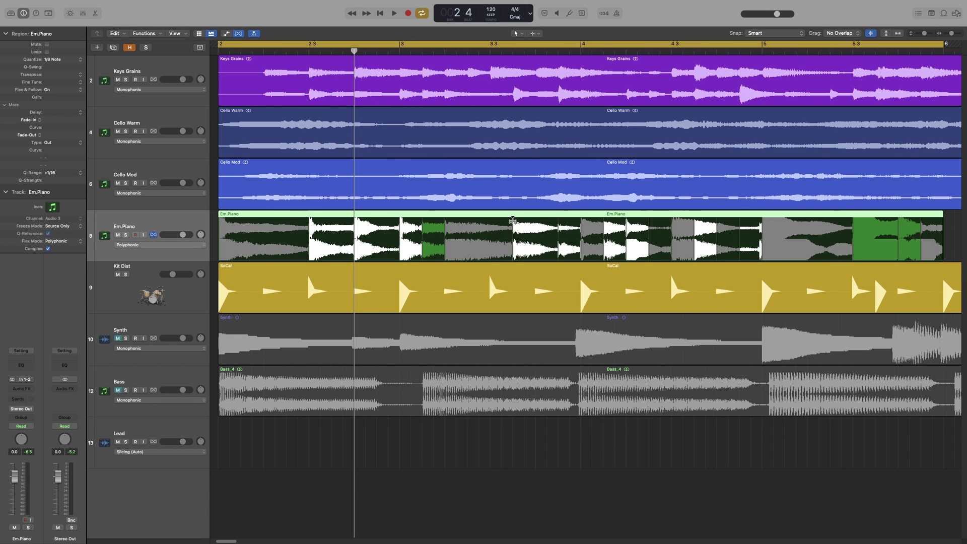
# Drag an Em.Piano flex marker slightly earlier and play back the result
pyautogui.moveTo(512, 220); pyautogui.dragTo(490, 221)
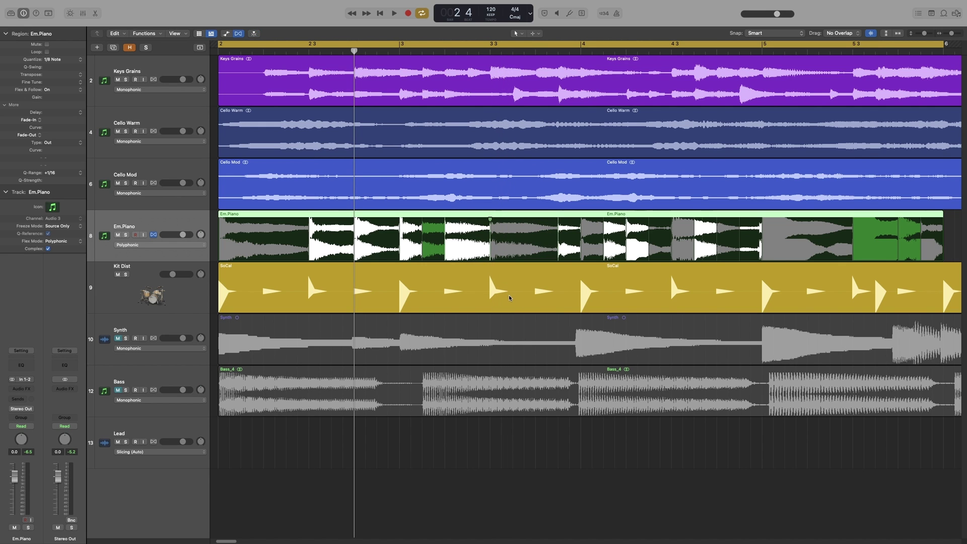
pyautogui.press('space')
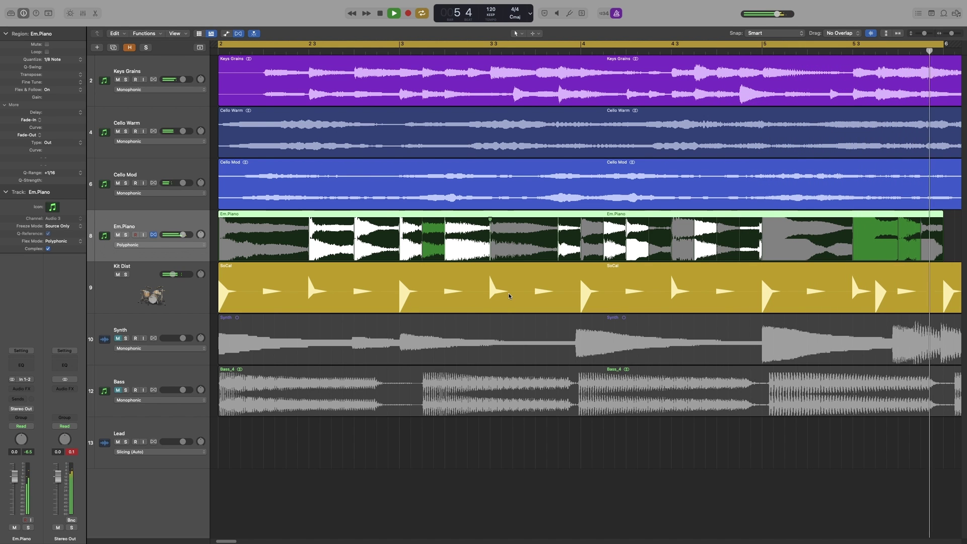
pyautogui.press('space')
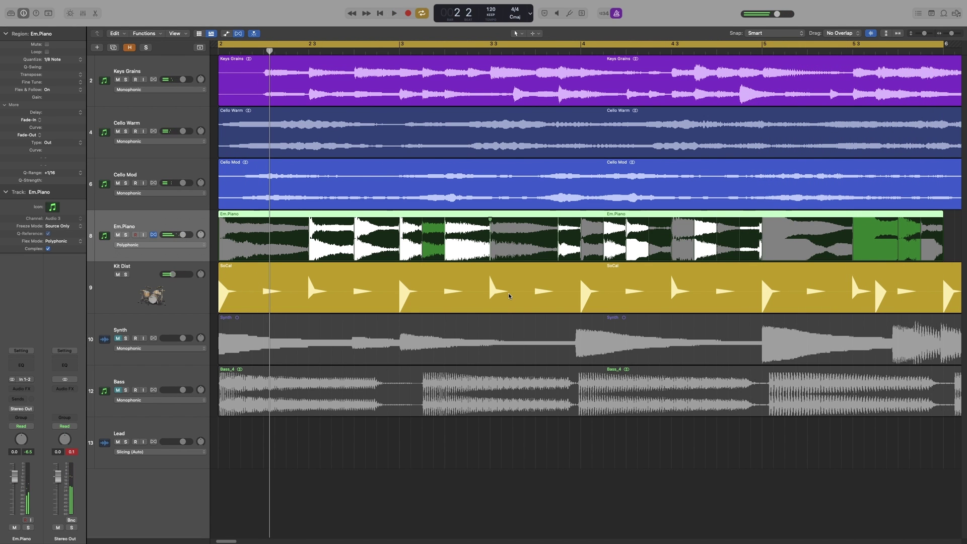
# Undo the 1/8 Note quantize on the Em.Piano region
pyautogui.press('super+z')
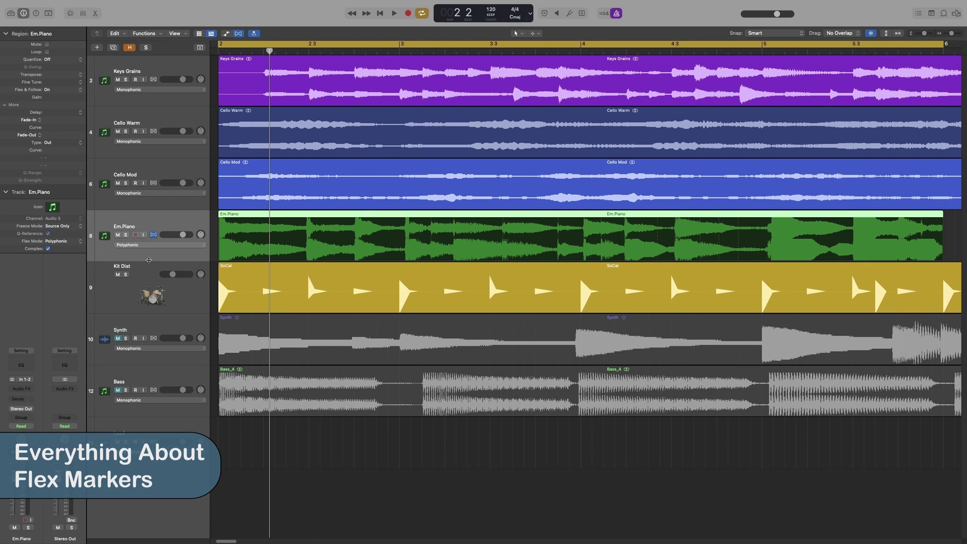
# Drag the Em.Piano track header's lower edge down to enlarge the track
pyautogui.moveTo(149, 260); pyautogui.dragTo(149, 271)
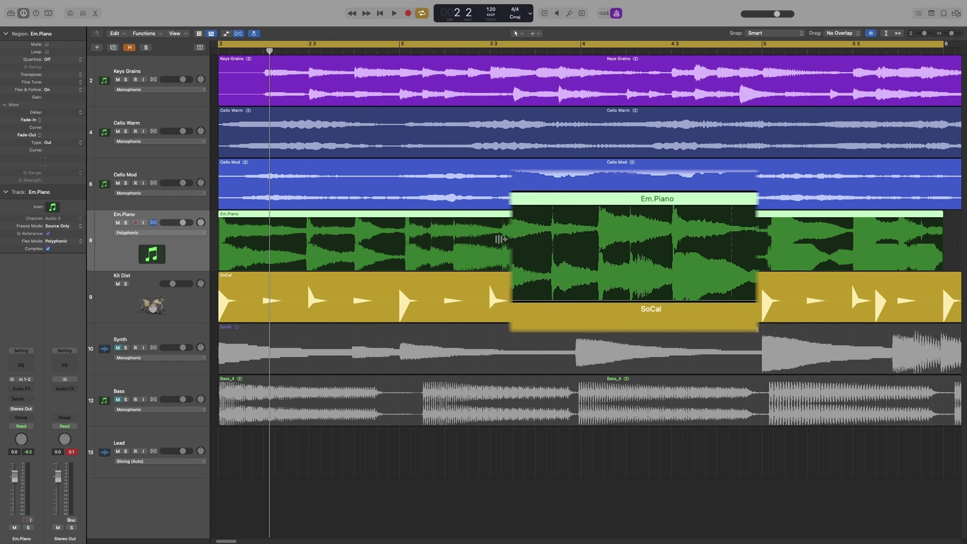
# Open Em.Piano.wav in the audio File editor with Transient Editing turned on
pyautogui.doubleClick(377, 260)
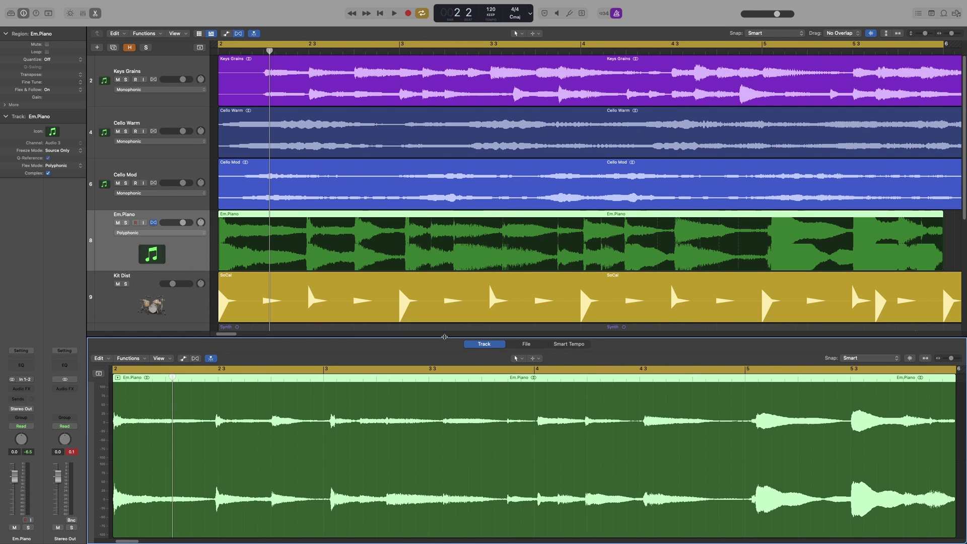
pyautogui.click(528, 344)
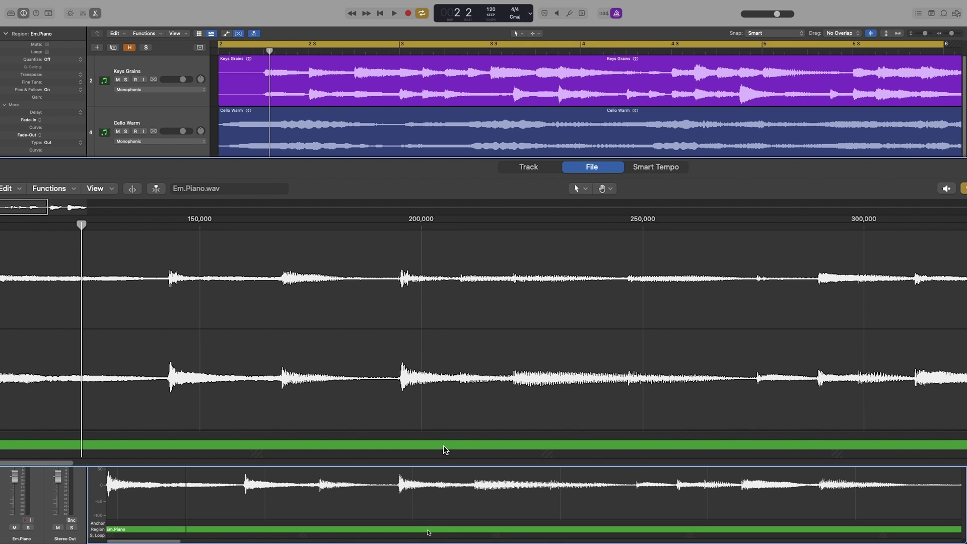
pyautogui.click(133, 189)
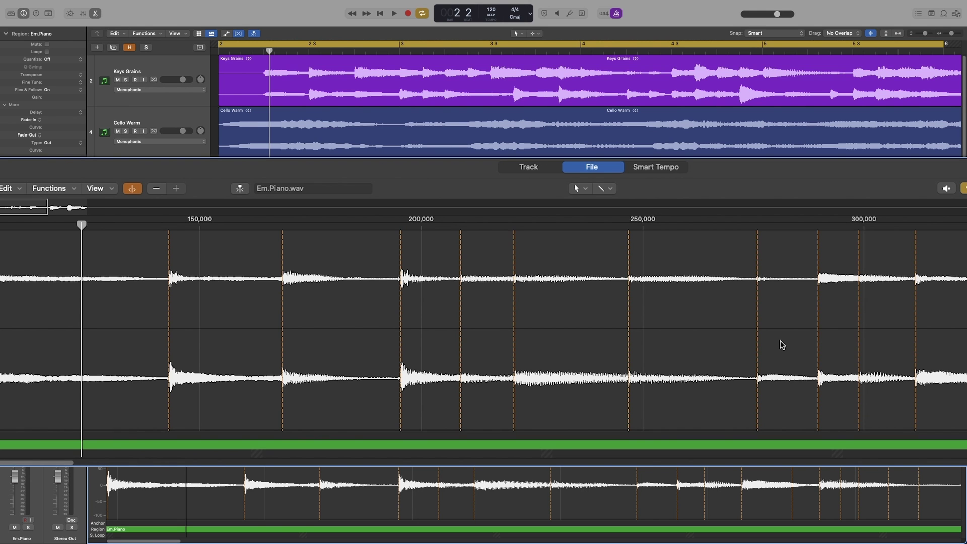
pyautogui.hscroll(10, 763, 347)
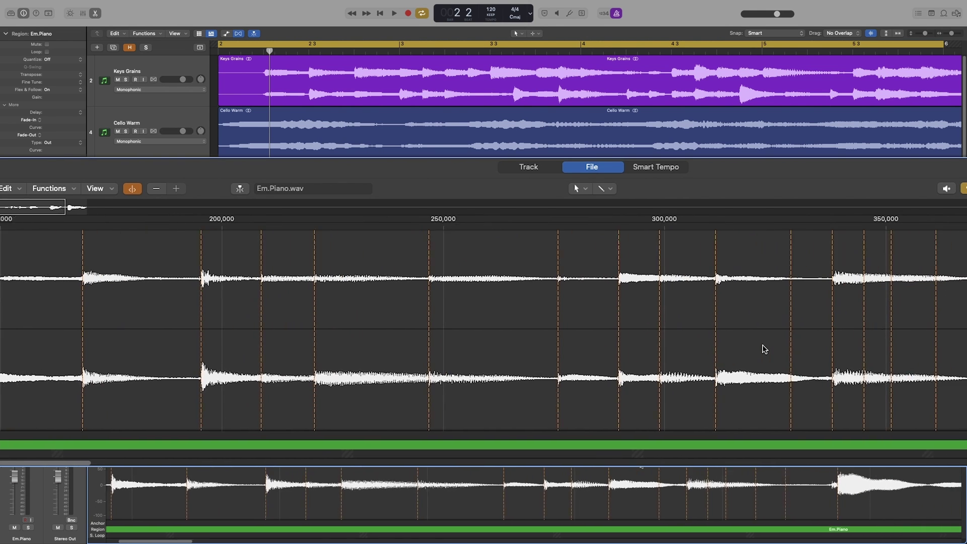
pyautogui.hscroll(1, 673, 357)
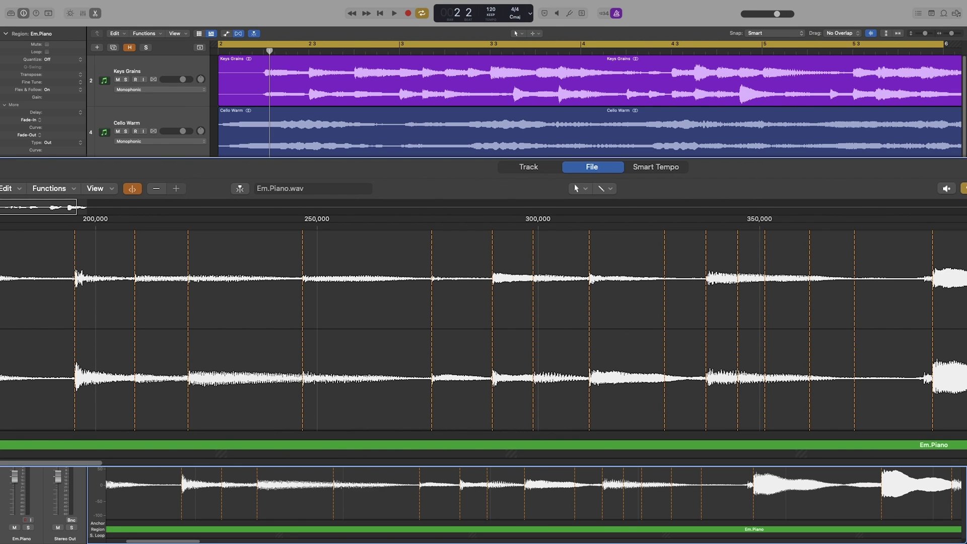
# With the Eraser Tool, delete the transient marker near the right end of Em.Piano.wav
pyautogui.press('space')
pyautogui.press('space')
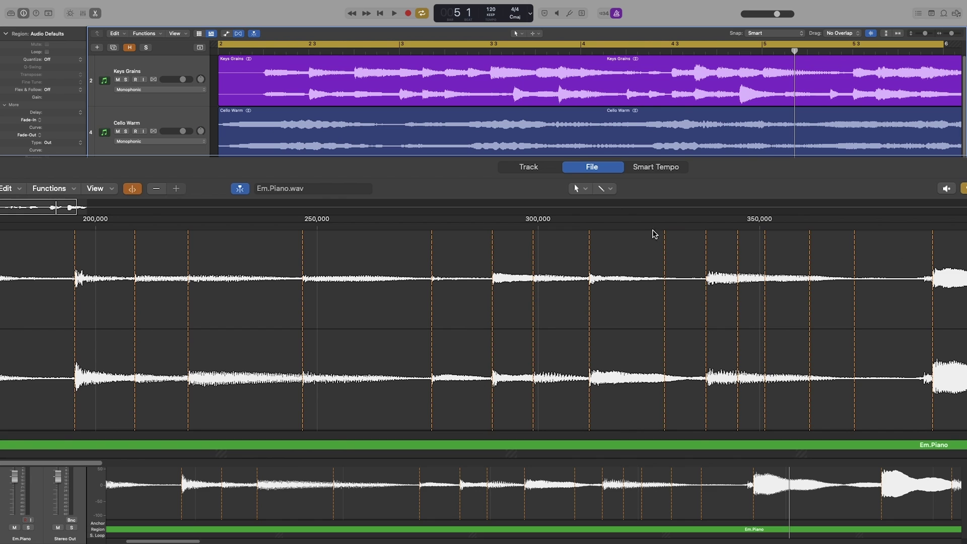
pyautogui.click(609, 189)
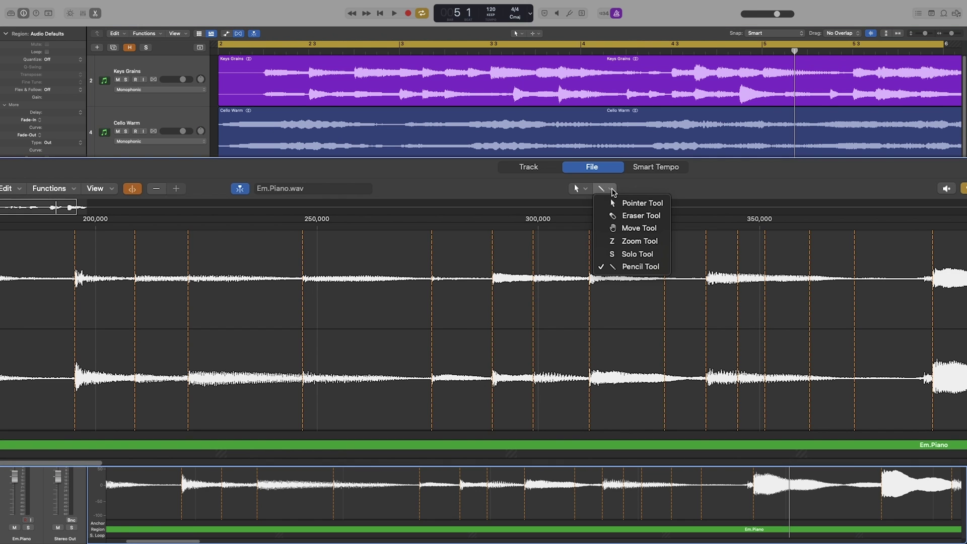
pyautogui.click(635, 217)
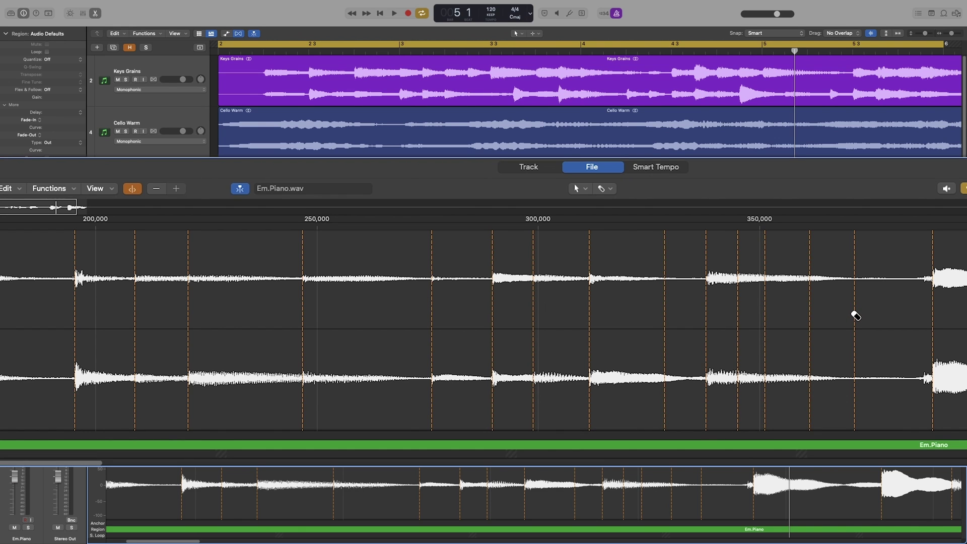
pyautogui.click(855, 322)
pyautogui.moveTo(848, 318); pyautogui.dragTo(277, 318)
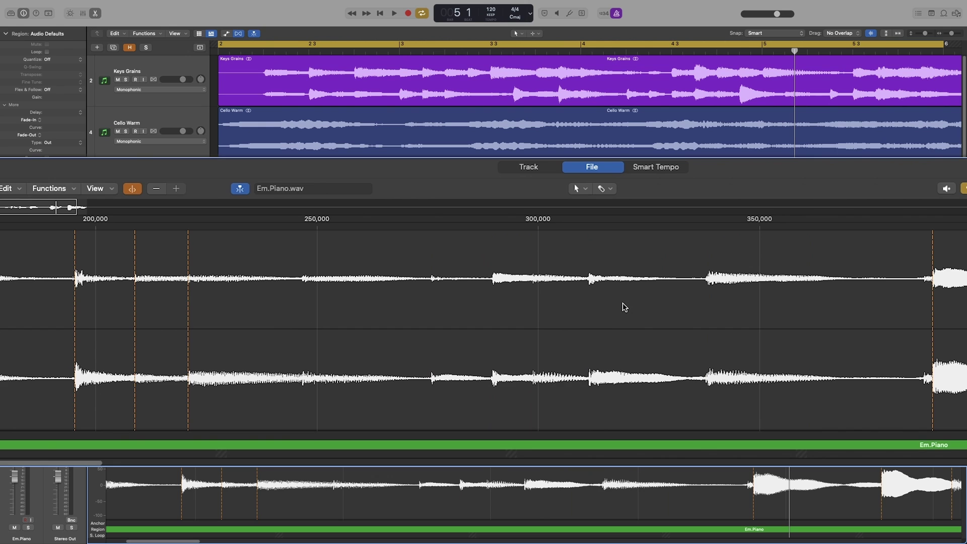
pyautogui.press('super+z')
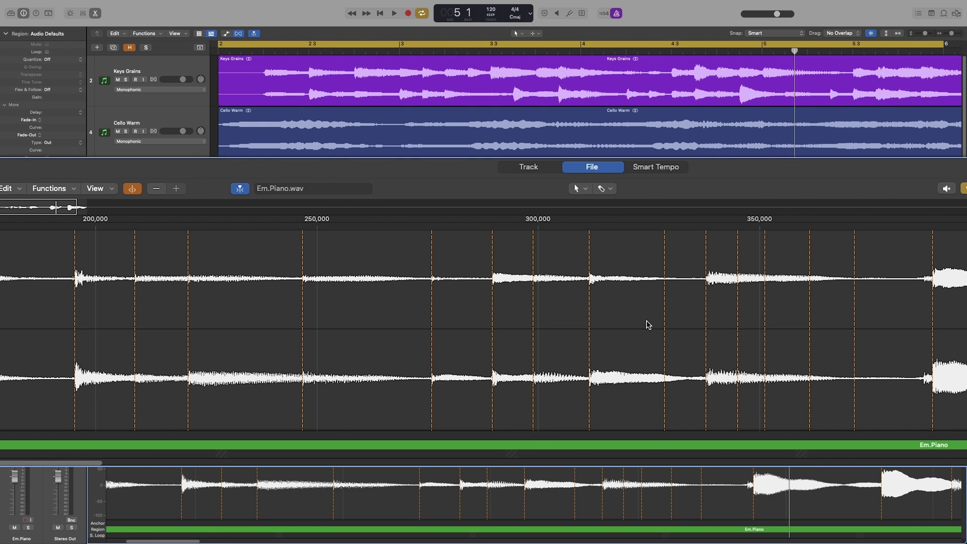
pyautogui.doubleClick(856, 325)
pyautogui.click(604, 189)
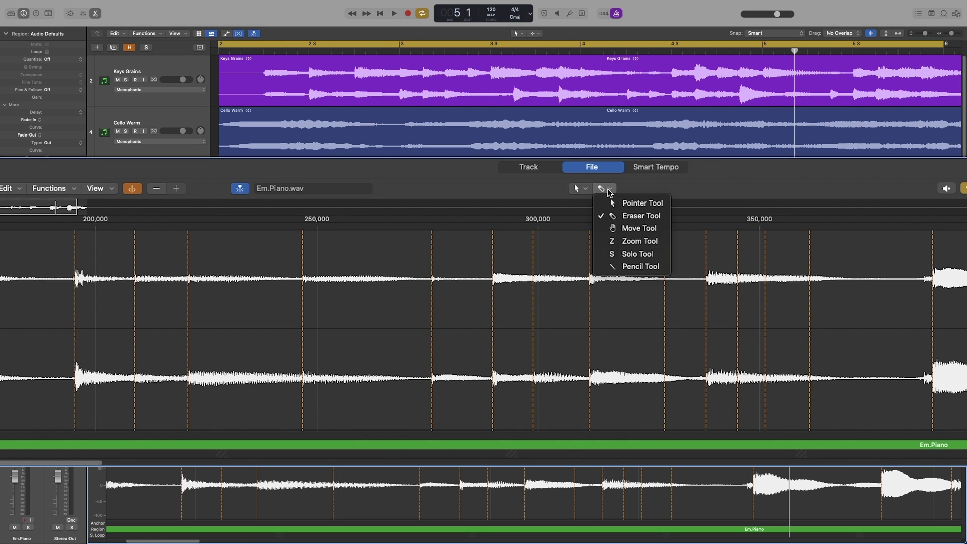
pyautogui.click(646, 267)
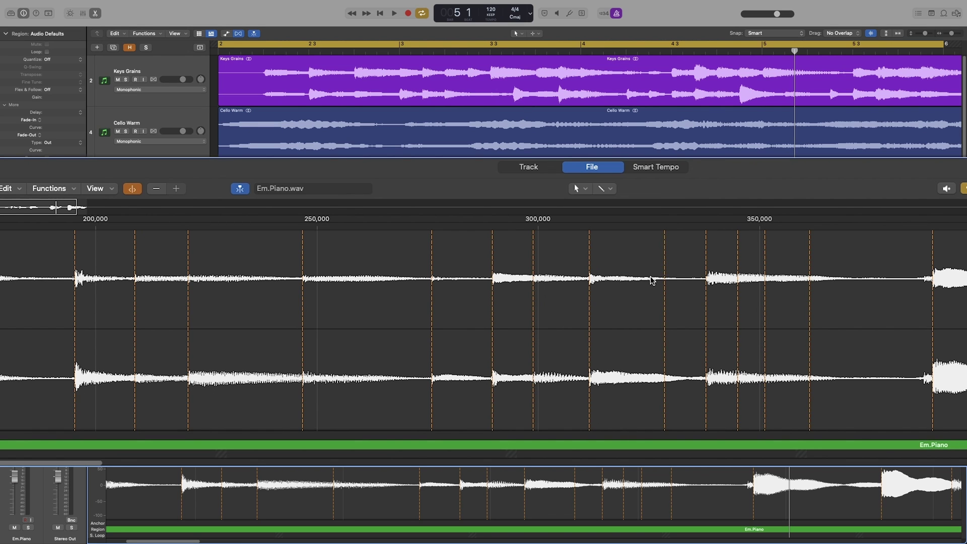
pyautogui.rightClick(361, 308)
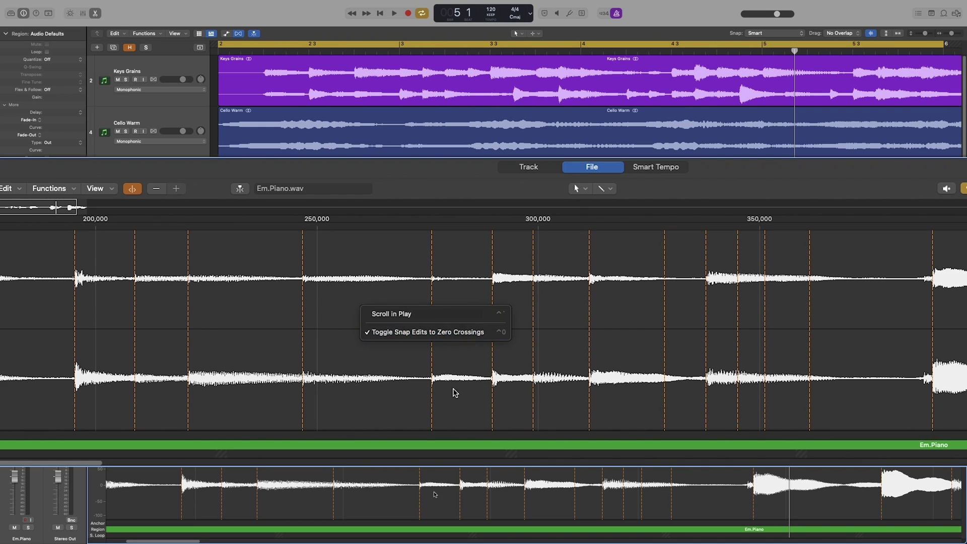
pyautogui.click(461, 367)
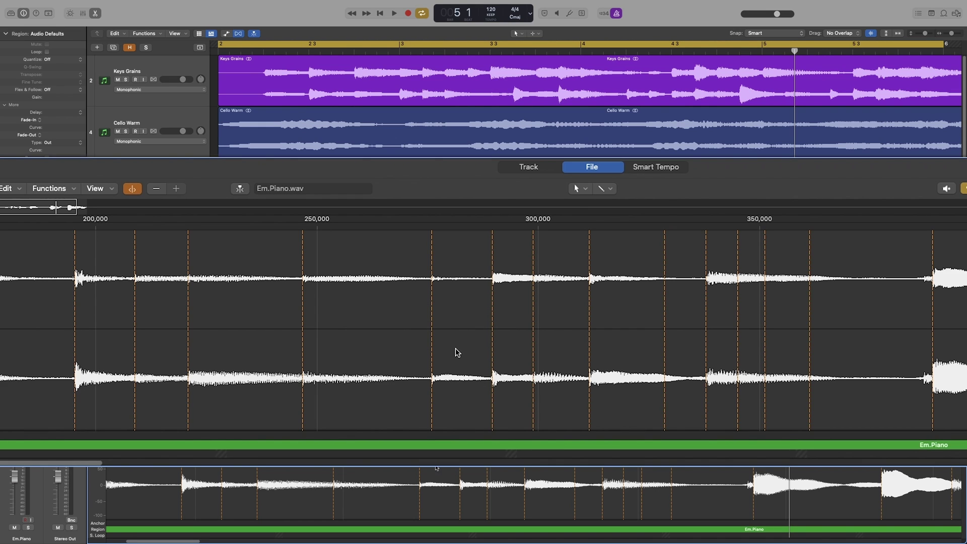
pyautogui.click(369, 320)
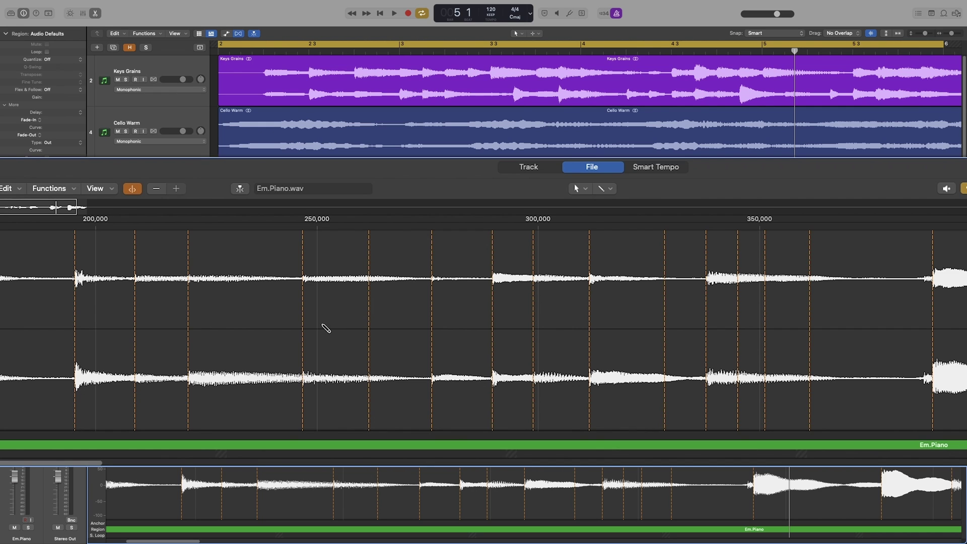
pyautogui.click(240, 303)
pyautogui.press('super+z')
pyautogui.press('super+z')
# Switch the file editor's ruler from samples to Bars/Beats
pyautogui.click(106, 191)
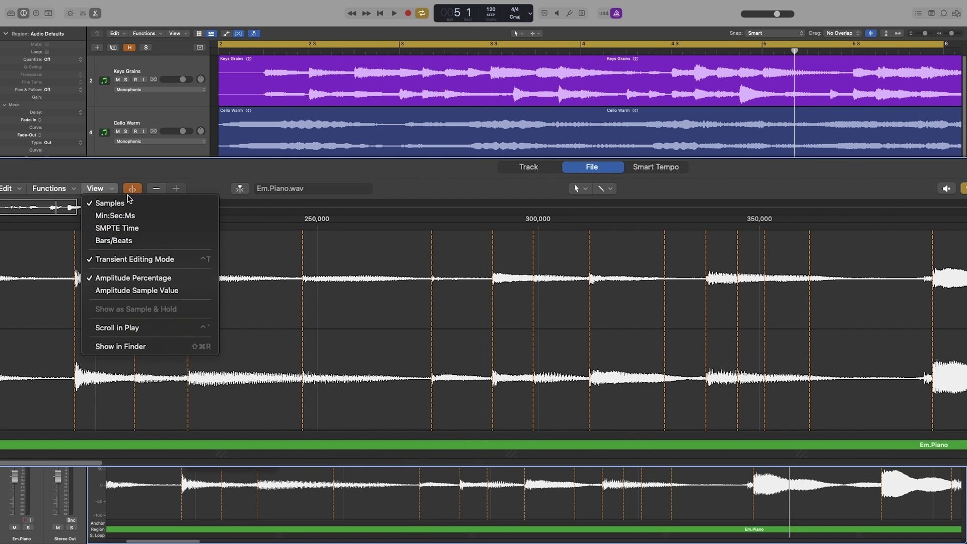
pyautogui.click(109, 242)
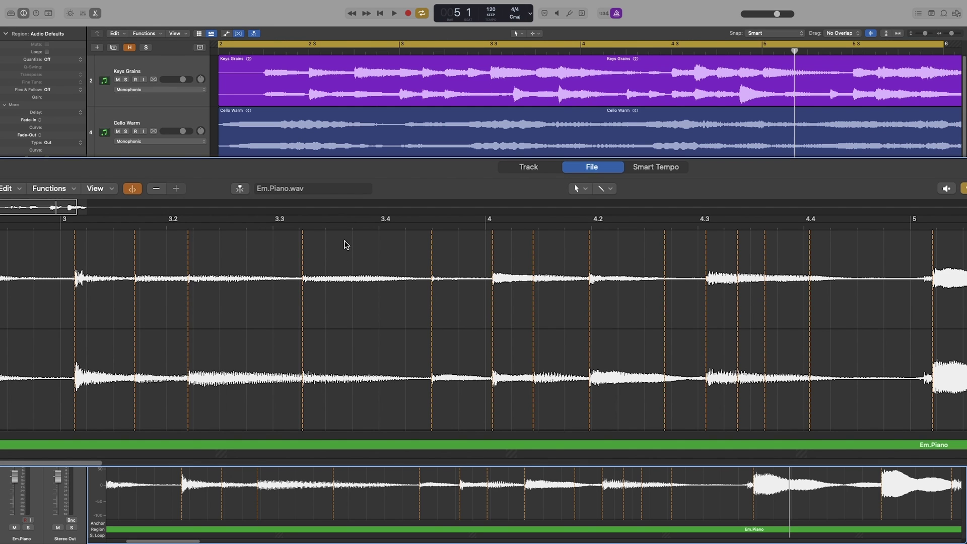
pyautogui.hscroll(3, 793, 277)
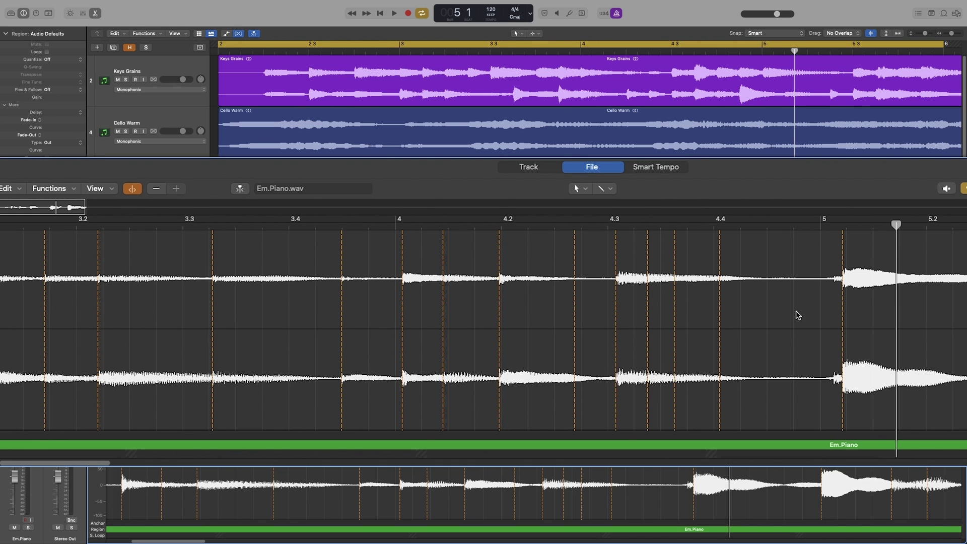
pyautogui.click(157, 190)
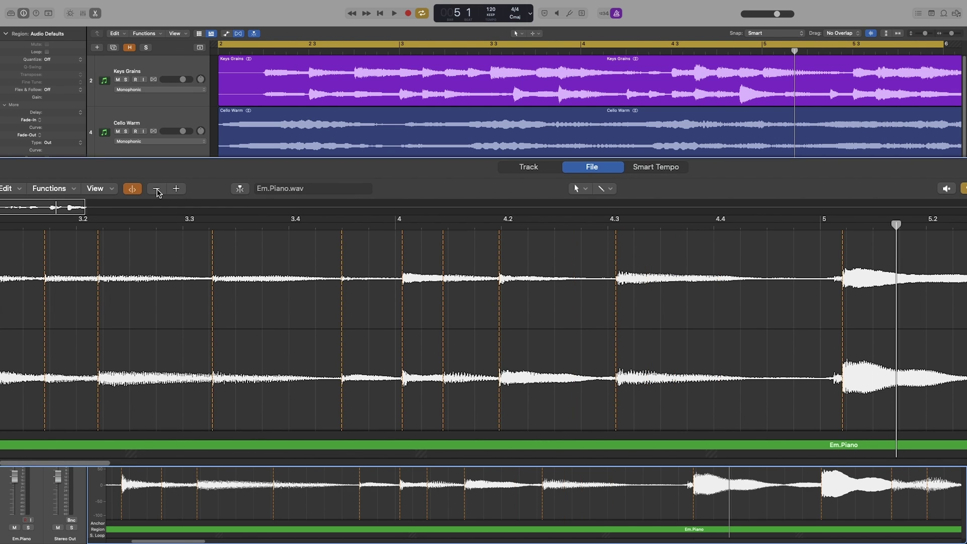
pyautogui.click(157, 190)
pyautogui.click(157, 190)
pyautogui.click(158, 189)
pyautogui.click(157, 190)
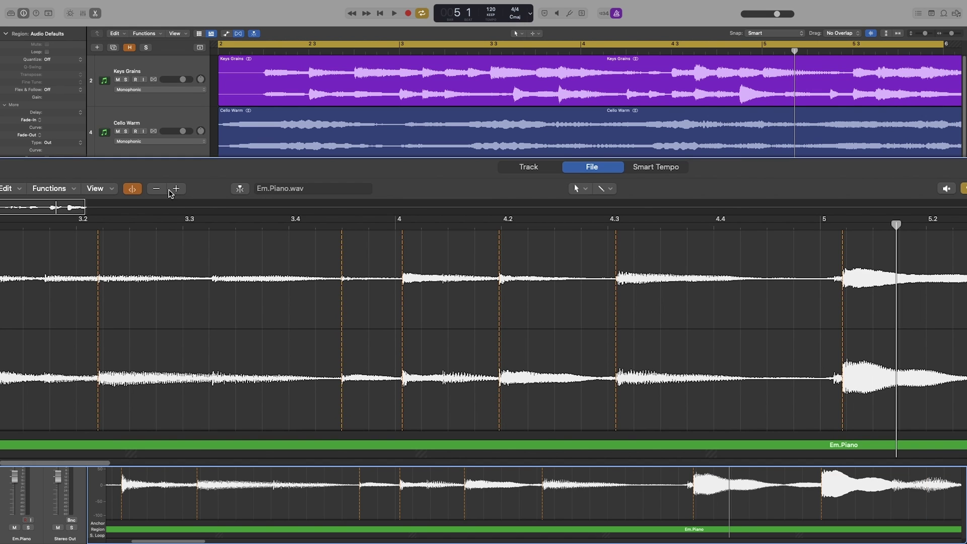
pyautogui.click(180, 189)
pyautogui.click(180, 190)
pyautogui.click(180, 190)
pyautogui.click(180, 191)
pyautogui.click(179, 190)
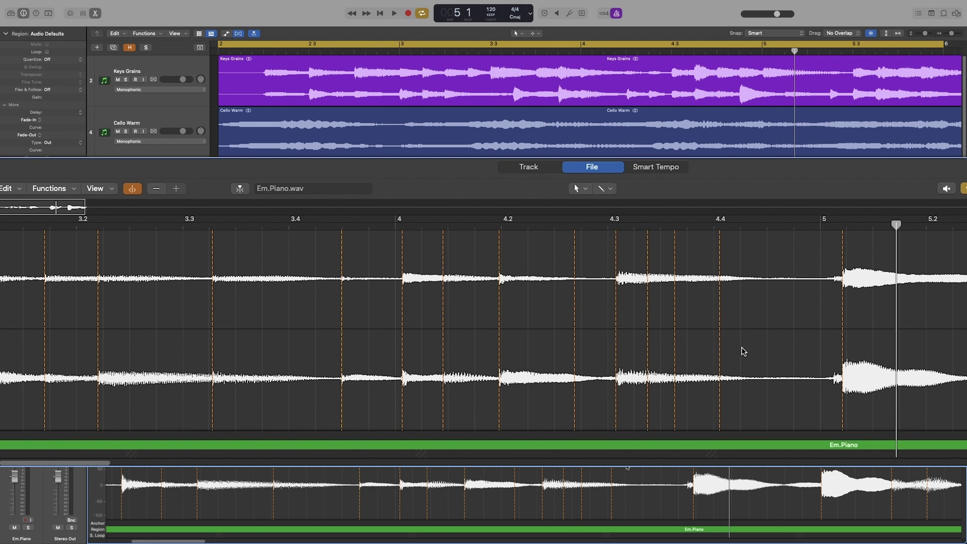
pyautogui.click(782, 308)
# Remove the transient marker just added to Em.Piano.wav
pyautogui.doubleClick(783, 308)
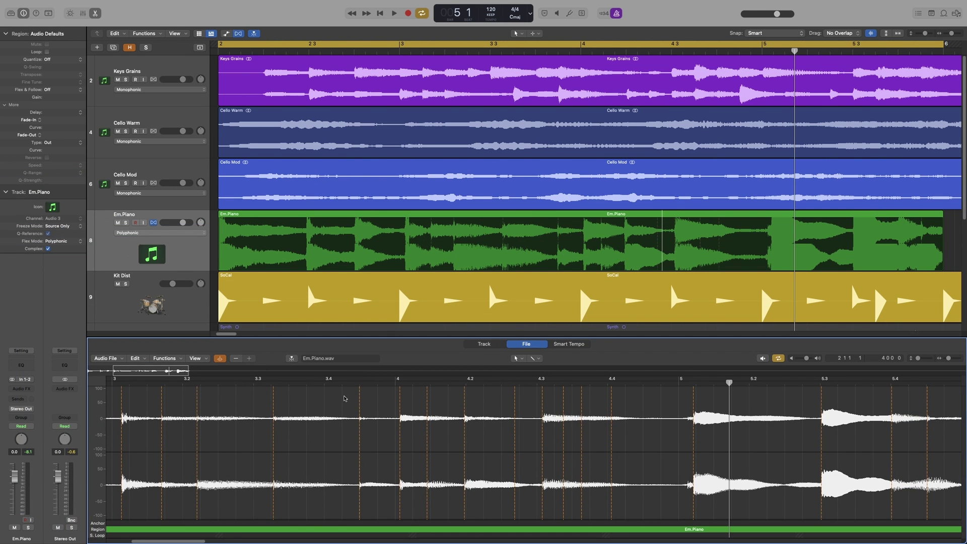
# Close the audio file editor to show the full arrangement
pyautogui.press('e')
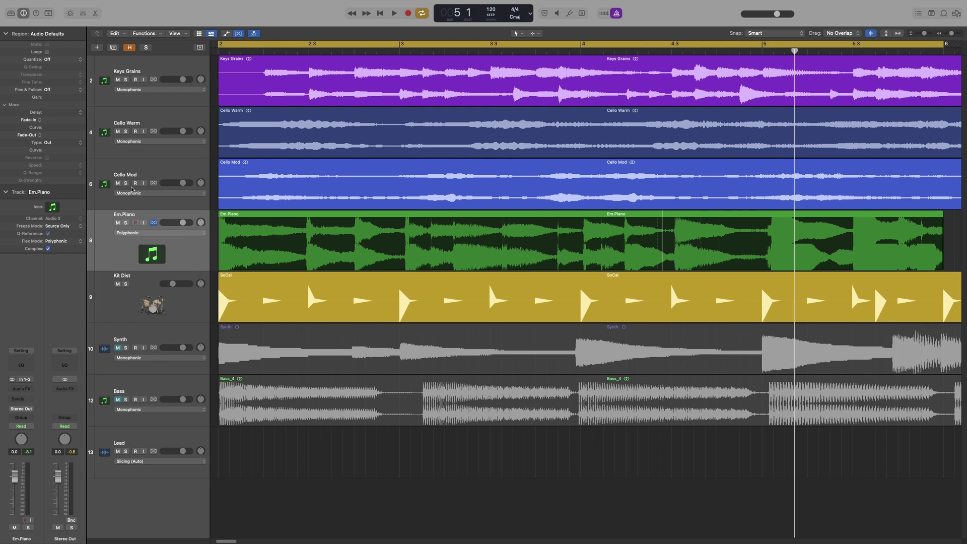
pyautogui.click(126, 223)
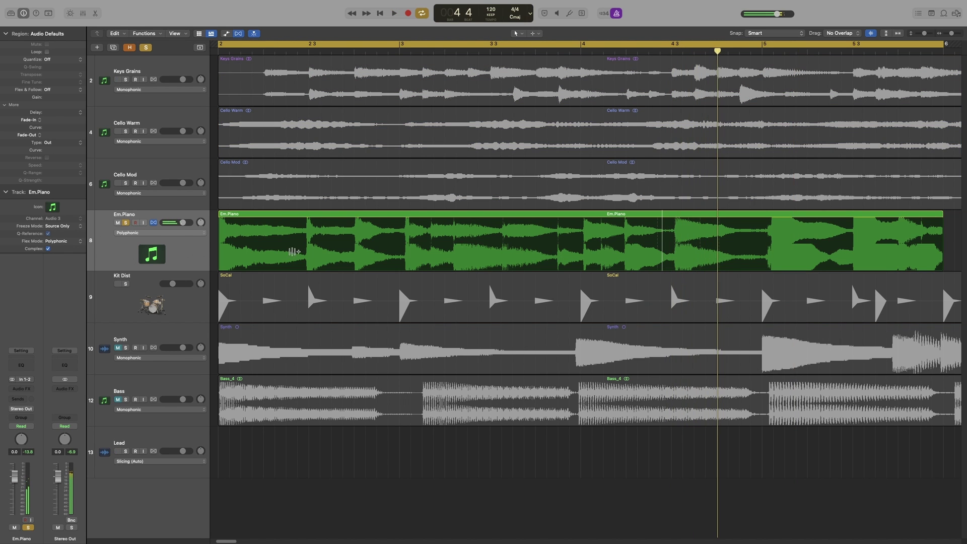
pyautogui.press('space')
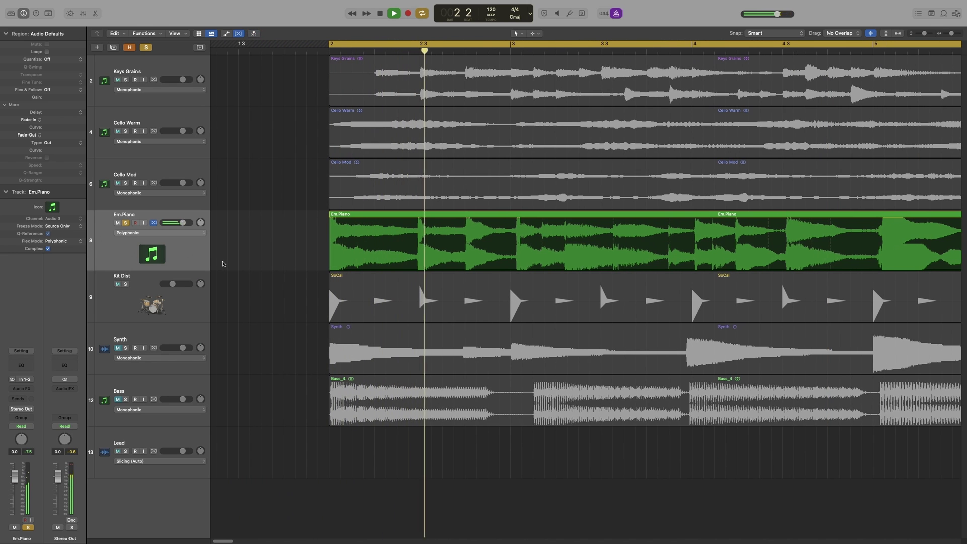
pyautogui.press('space')
pyautogui.click(127, 224)
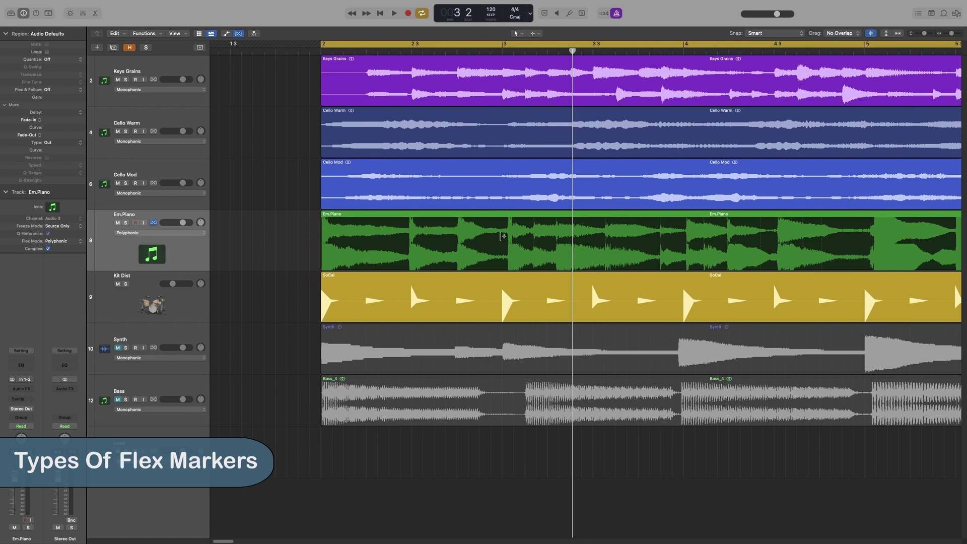
# Drag the Em.Piano track's lower edge down to increase its height
pyautogui.hscroll(2, 502, 236)
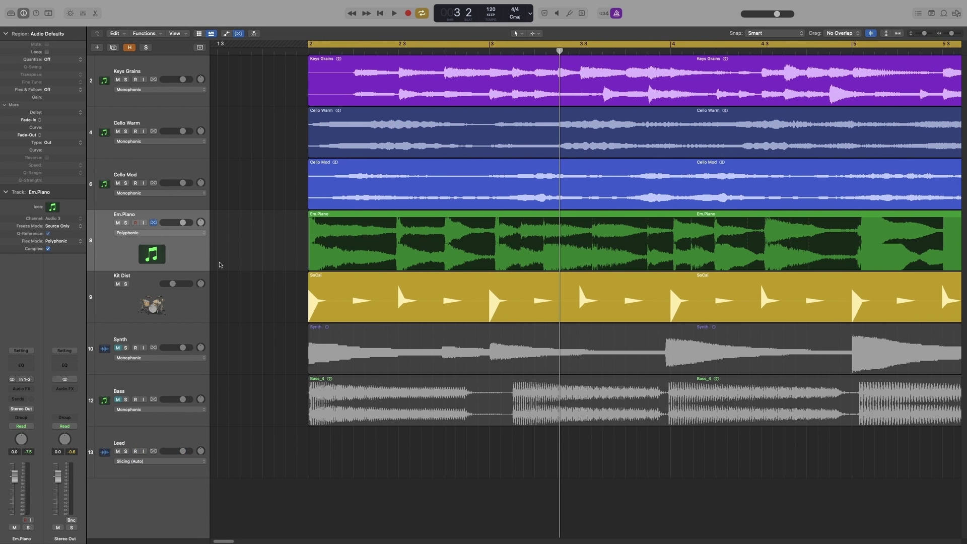
pyautogui.moveTo(212, 269); pyautogui.dragTo(212, 315)
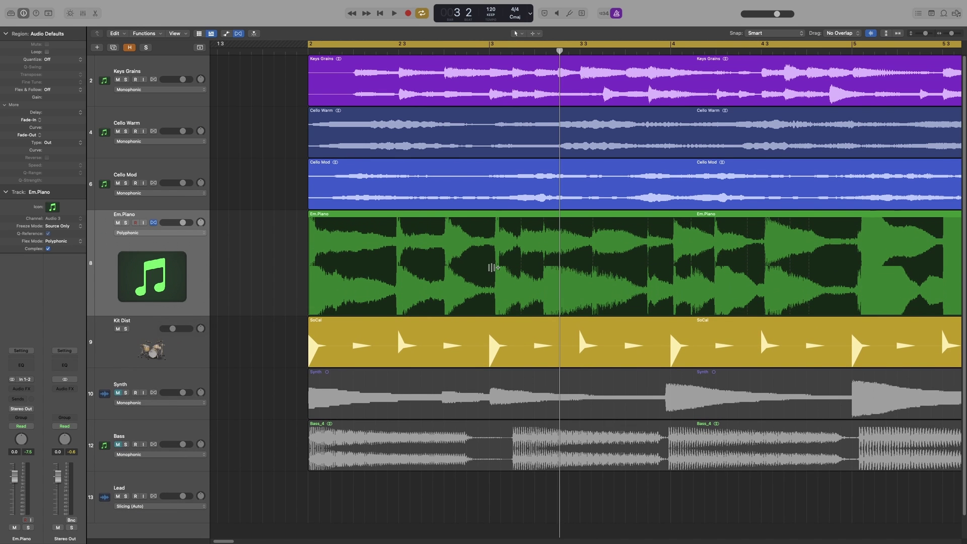
pyautogui.hscroll(2, 491, 268)
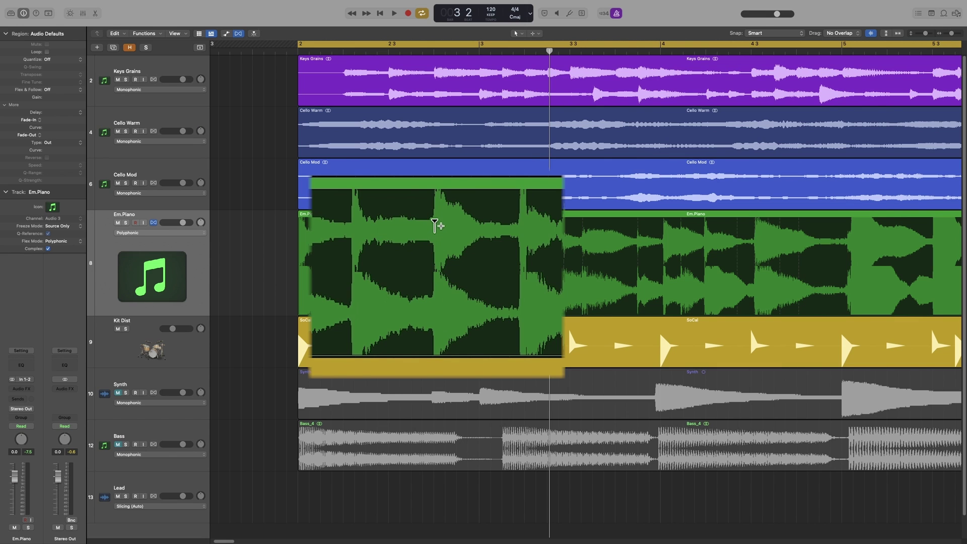
# Enable Flex on the Em.Piano region and drag an early transient's flex marker slightly later
pyautogui.click(434, 222)
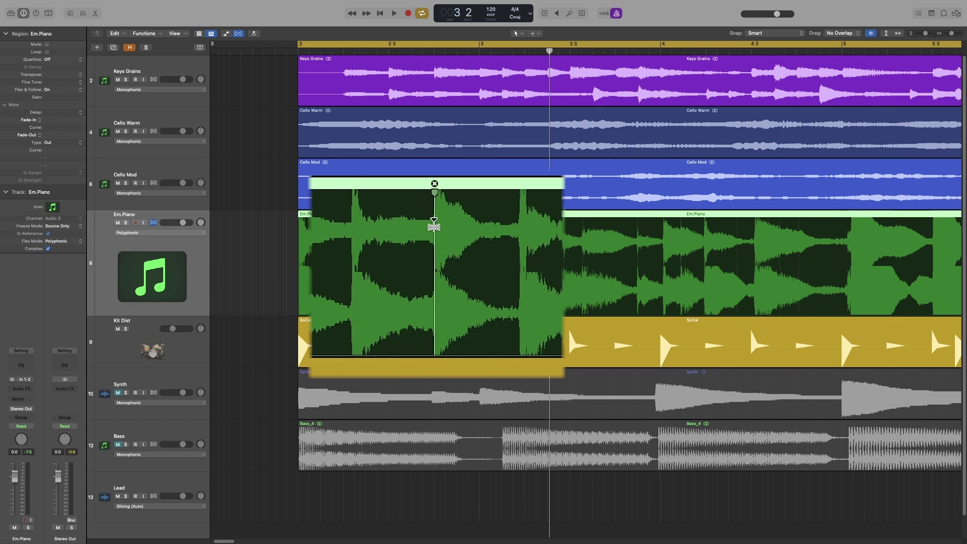
pyautogui.doubleClick(434, 227)
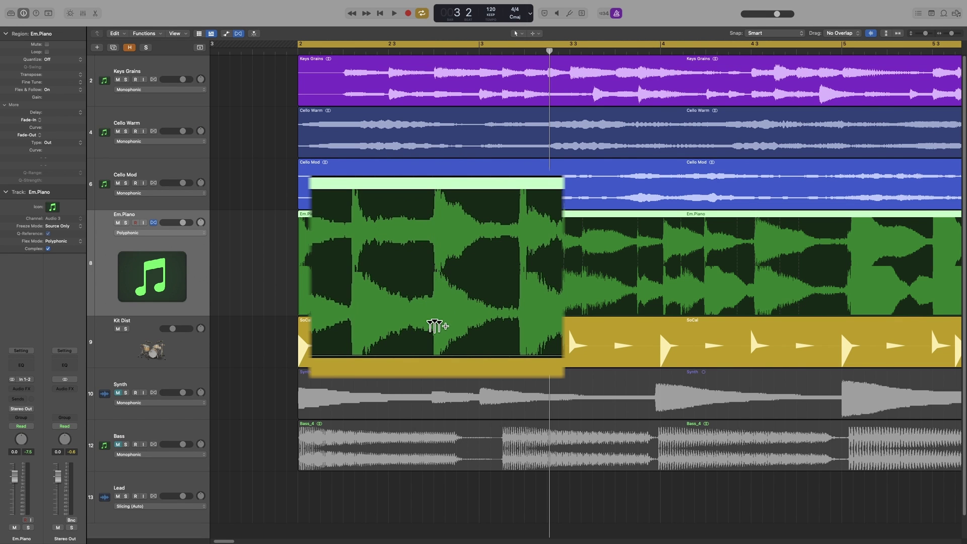
pyautogui.click(435, 326)
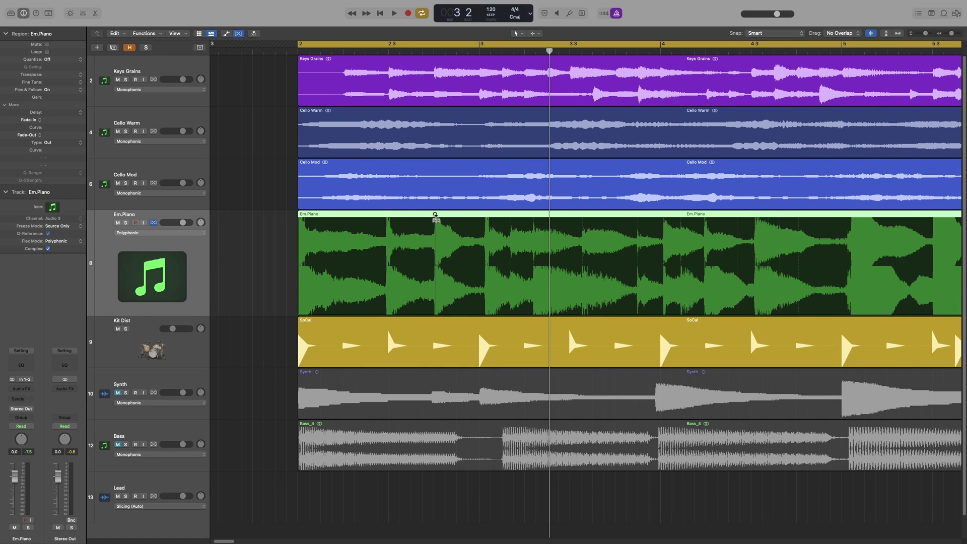
pyautogui.moveTo(435, 216)
pyautogui.mouseDown()
pyautogui.moveTo(499, 216)
pyautogui.moveTo(436, 215)
pyautogui.mouseUp()
pyautogui.click(435, 295)
pyautogui.moveTo(435, 217)
pyautogui.mouseDown()
pyautogui.moveTo(454, 218)
pyautogui.moveTo(411, 217)
pyautogui.moveTo(442, 218)
pyautogui.moveTo(421, 226)
pyautogui.moveTo(447, 228)
pyautogui.moveTo(438, 228)
pyautogui.mouseUp()
# Magnify the Em.Piano waveform and add flex markers at the transient just after beat 3.3
pyautogui.click(600, 230)
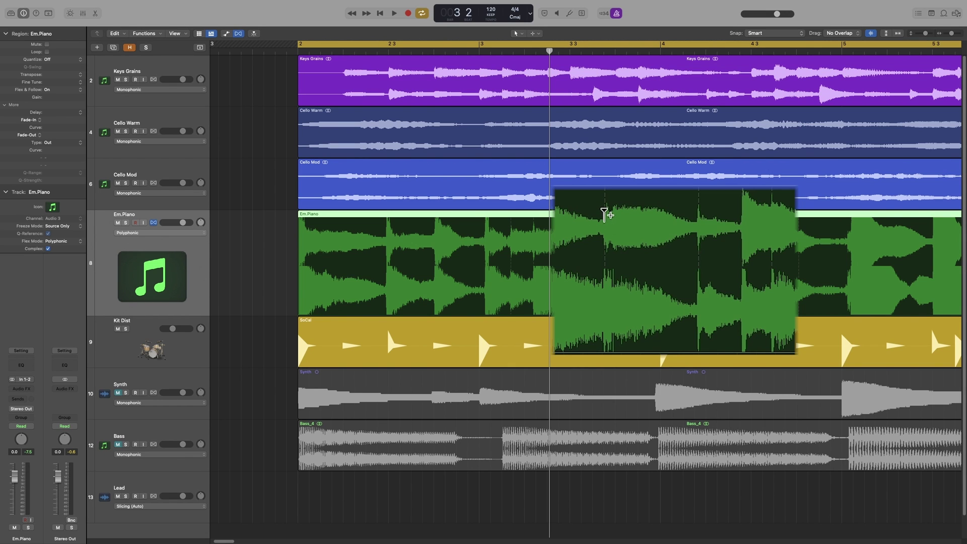
pyautogui.click(604, 216)
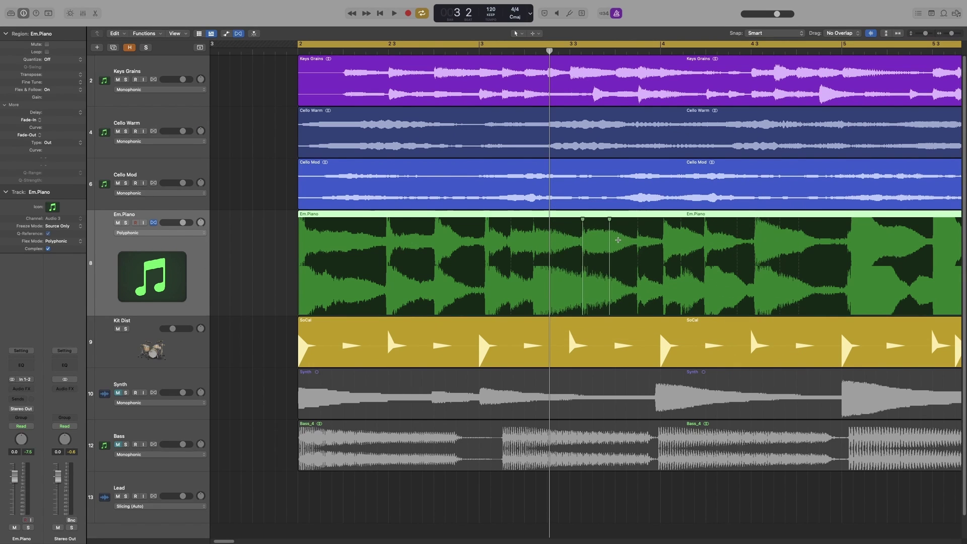
# Undo the two flex markers, then move an Em.Piano note slightly earlier and audition it
pyautogui.press('super+z')
pyautogui.press('super+z')
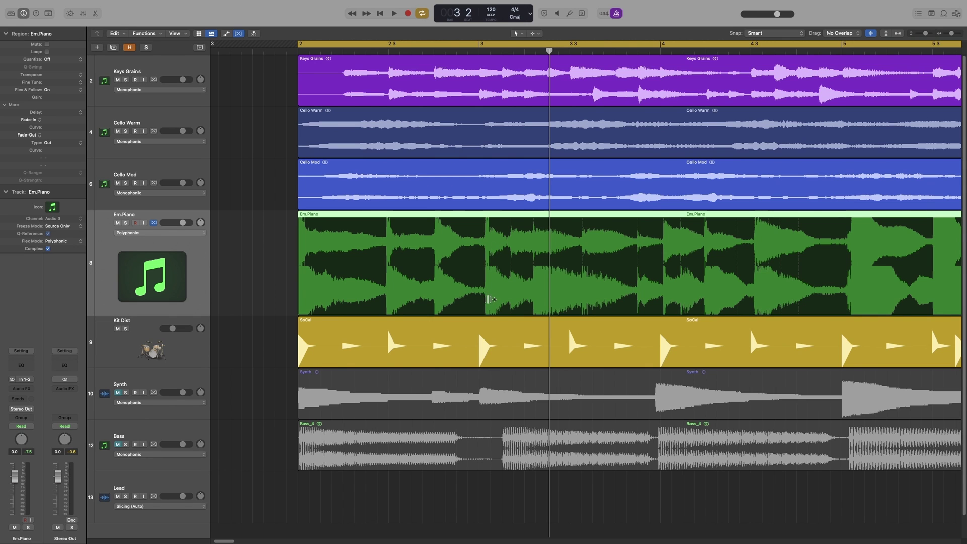
pyautogui.click(485, 301)
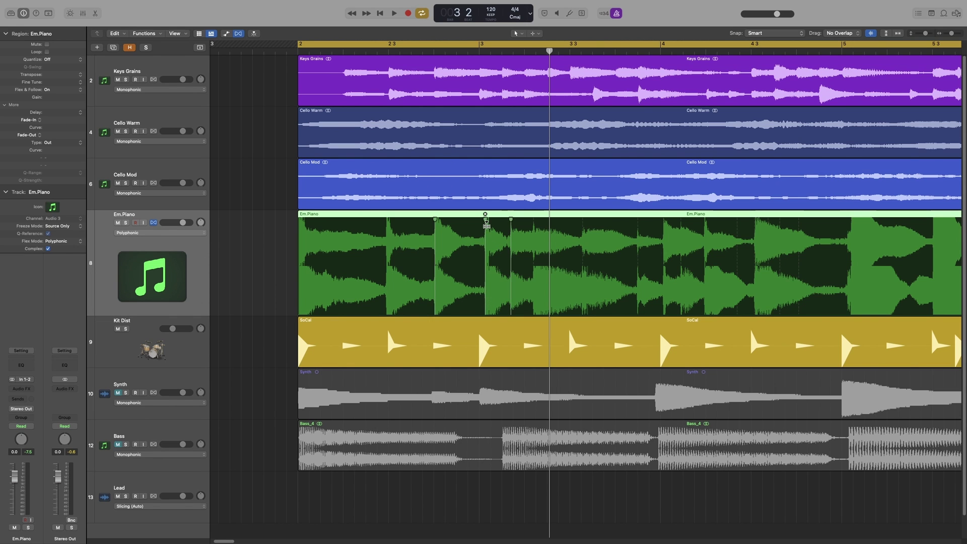
pyautogui.moveTo(485, 223); pyautogui.dragTo(479, 227)
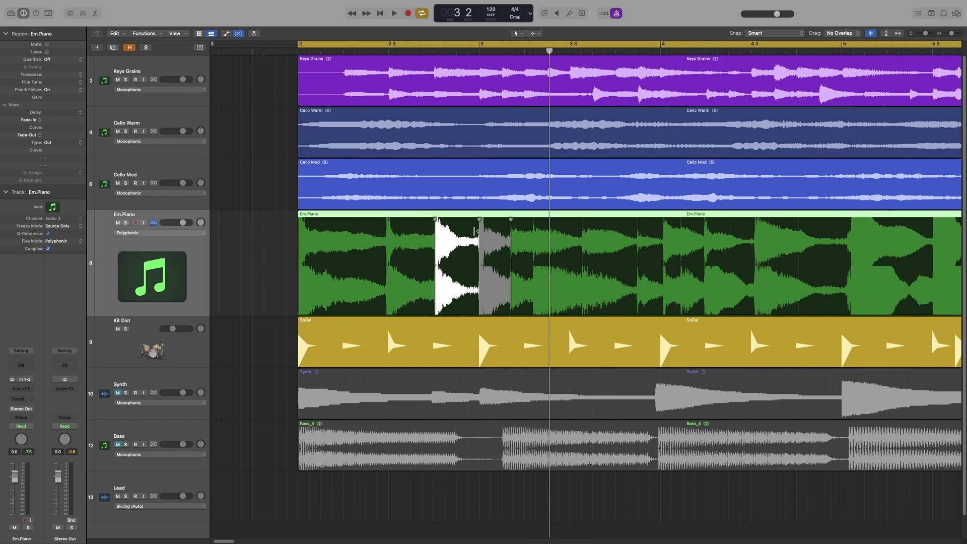
pyautogui.press('space')
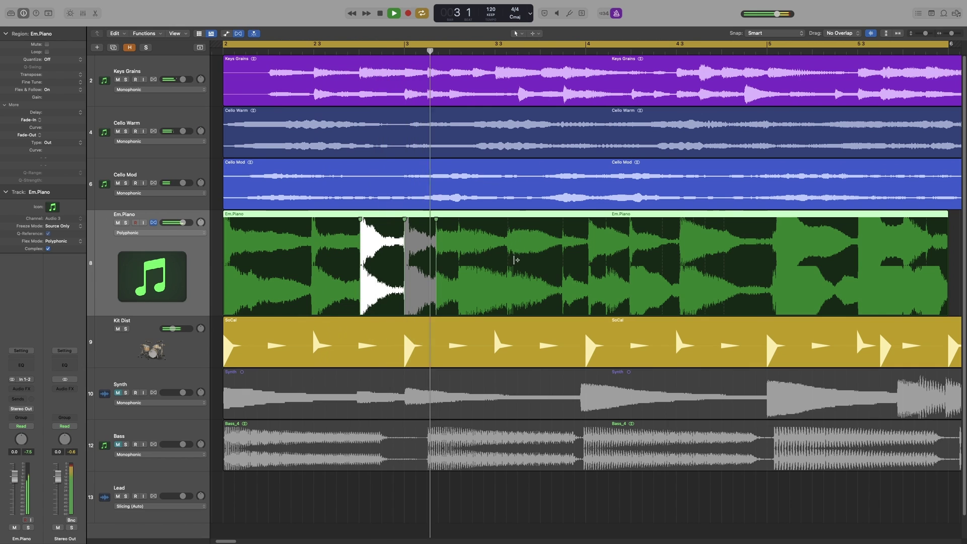
pyautogui.press('space')
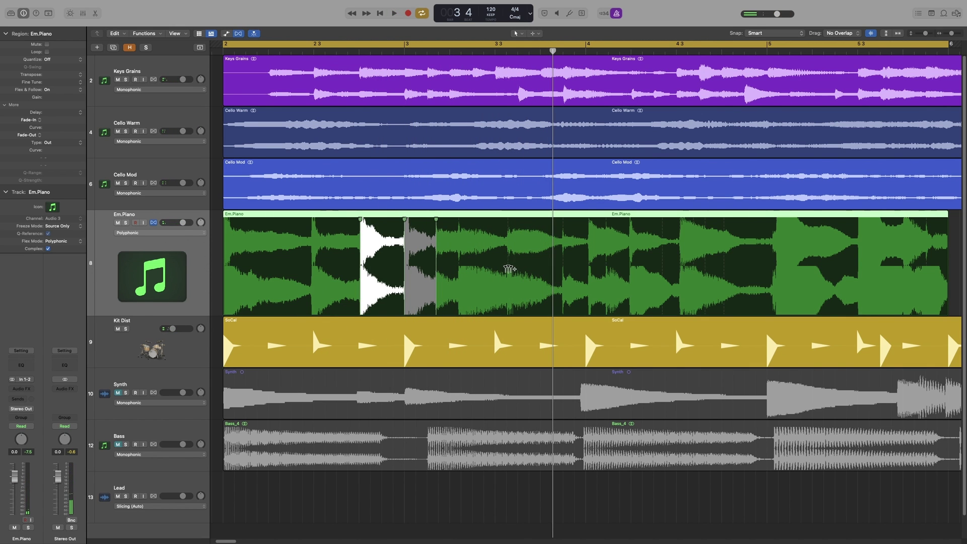
# Add flex markers at another Em.Piano transient, pull that note earlier, and audition it soloed
pyautogui.click(508, 269)
pyautogui.press('space')
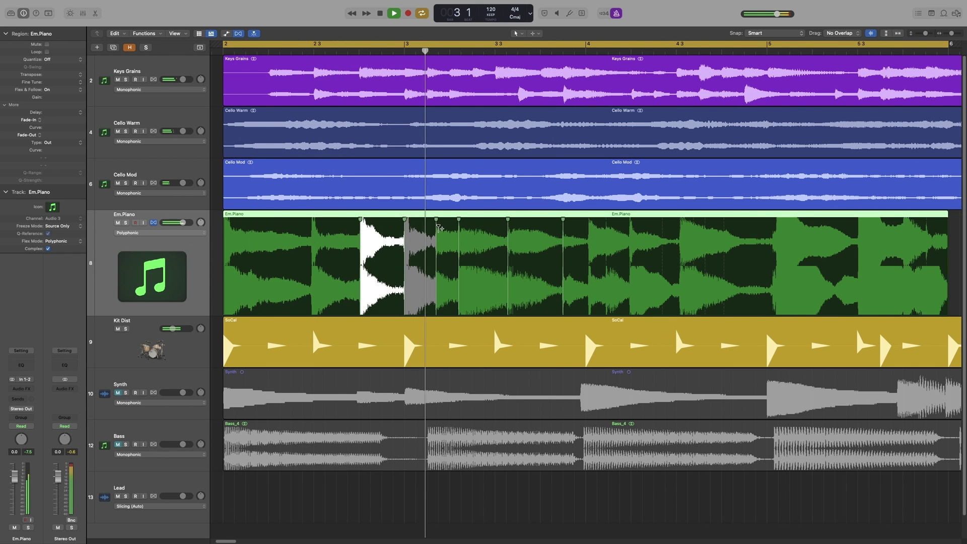
pyautogui.press('space')
pyautogui.moveTo(508, 222); pyautogui.dragTo(494, 222)
pyautogui.press('space')
pyautogui.press('s')
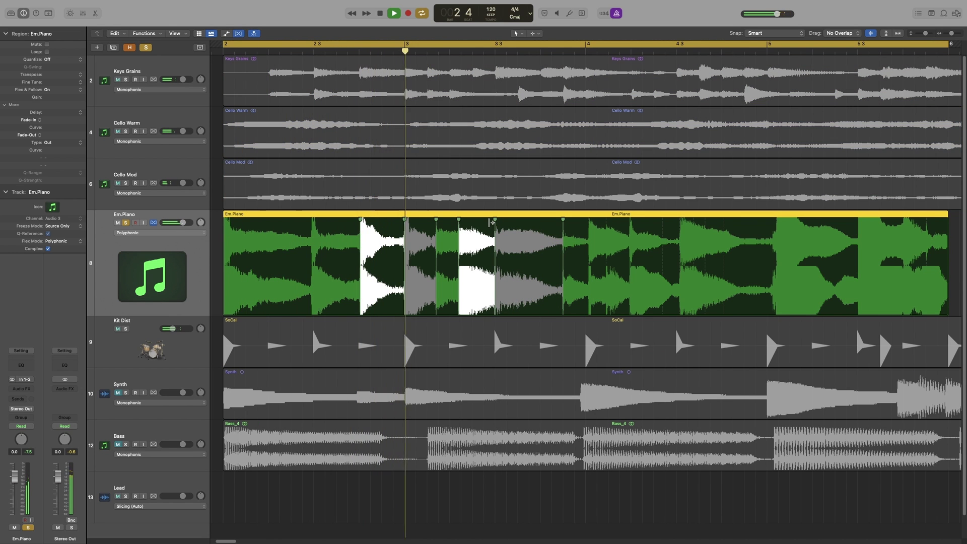
pyautogui.press('space')
# Add and drag two more flex markers earlier, audition, then unsolo Em.Piano
pyautogui.click(438, 221)
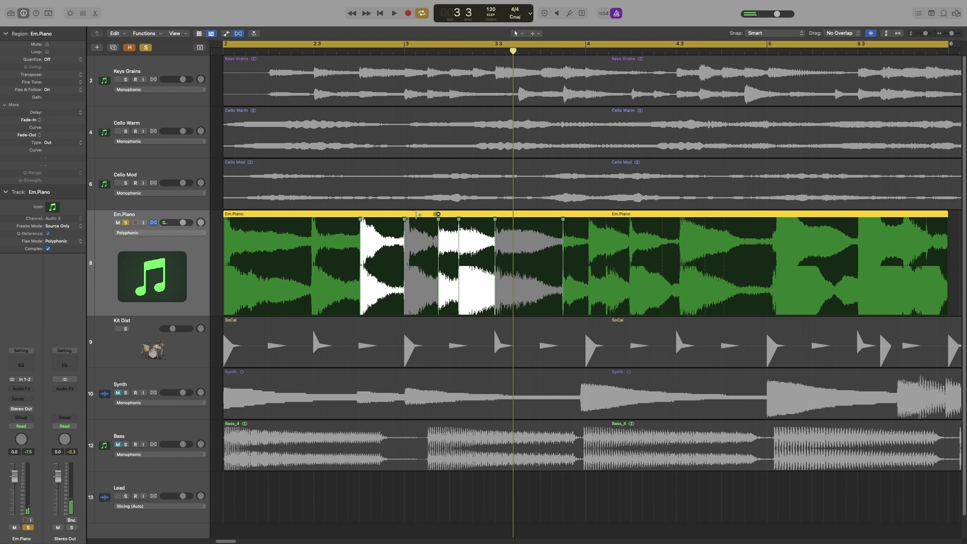
pyautogui.moveTo(432, 221); pyautogui.dragTo(420, 222)
pyautogui.press('space')
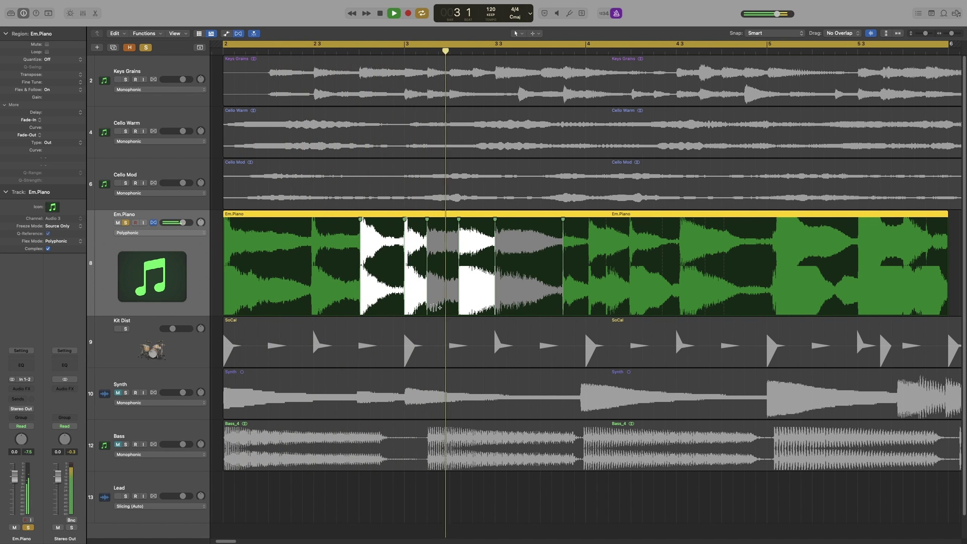
pyautogui.press('space')
pyautogui.moveTo(457, 220); pyautogui.dragTo(449, 221)
pyautogui.press('space')
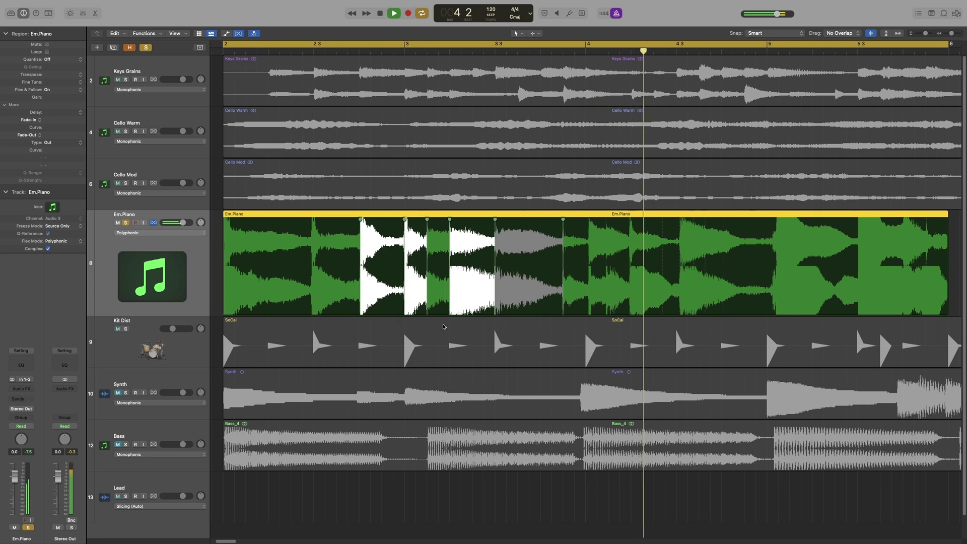
pyautogui.press('s')
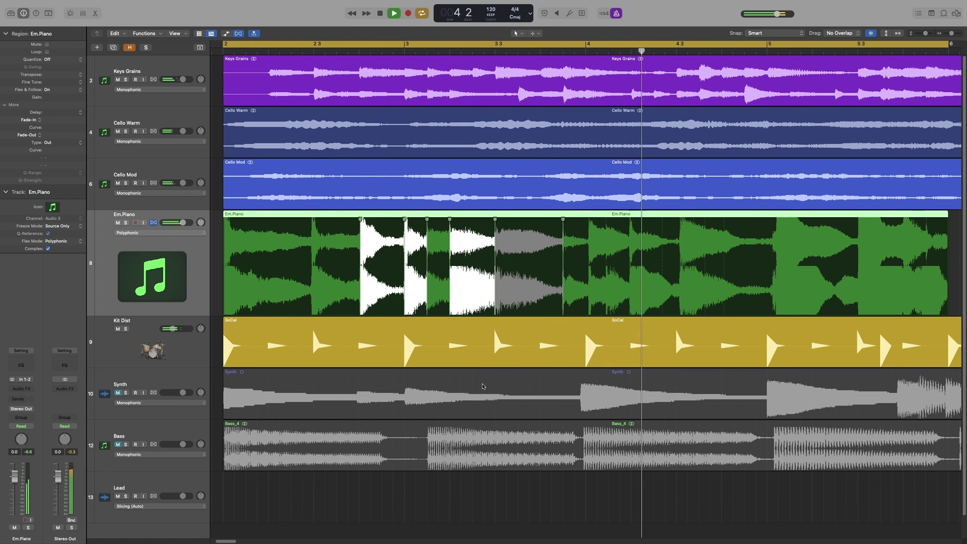
# Try flex markers around the Em.Piano note near beat 4.3, then undo those edits
pyautogui.press('space')
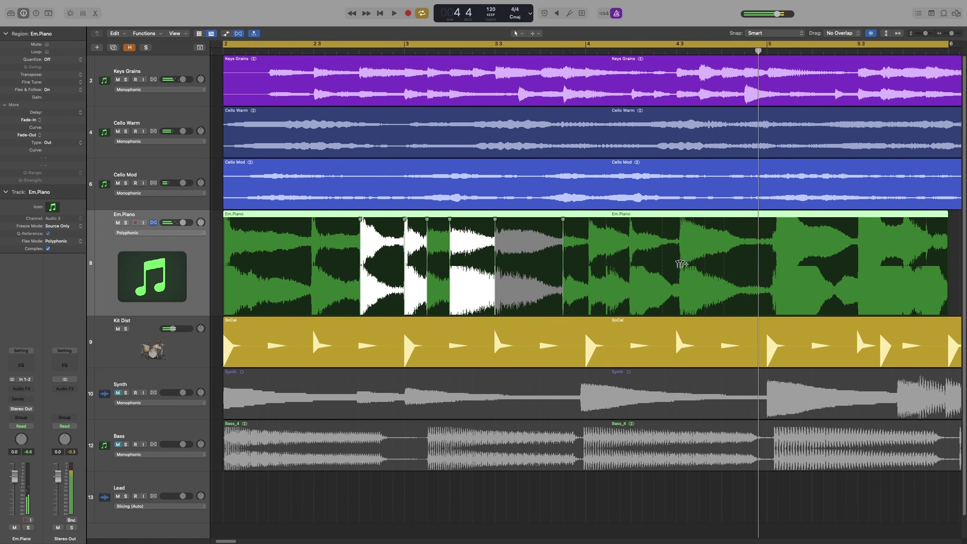
pyautogui.click(680, 277)
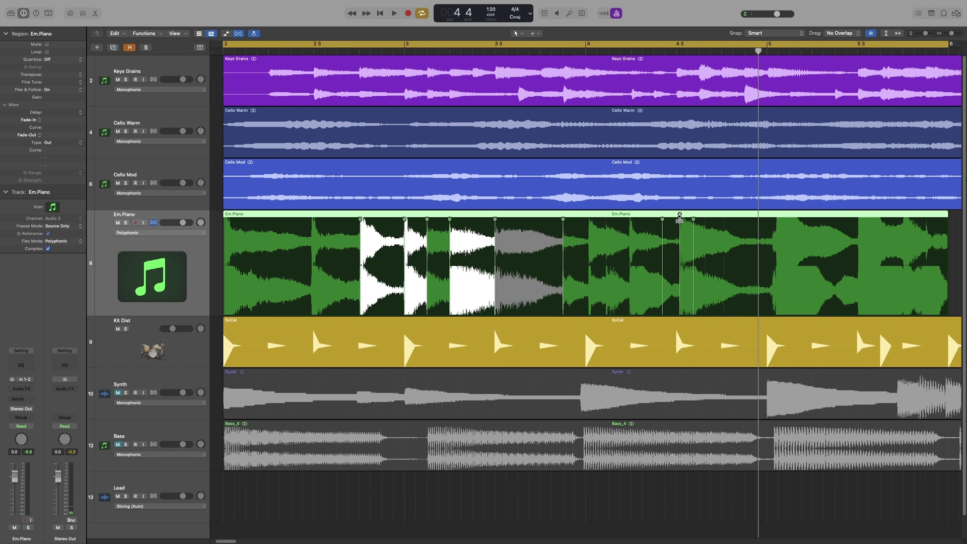
pyautogui.moveTo(680, 217); pyautogui.dragTo(676, 218)
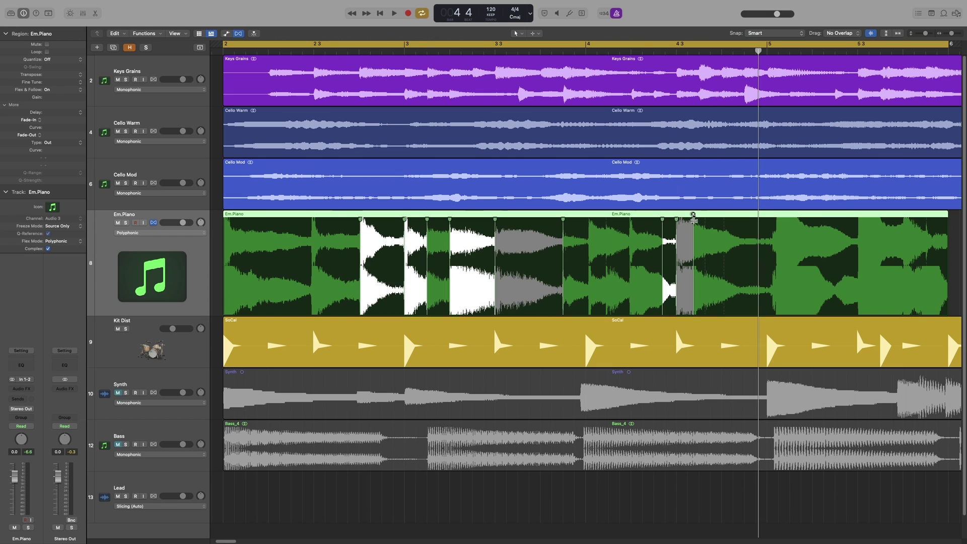
pyautogui.doubleClick(694, 219)
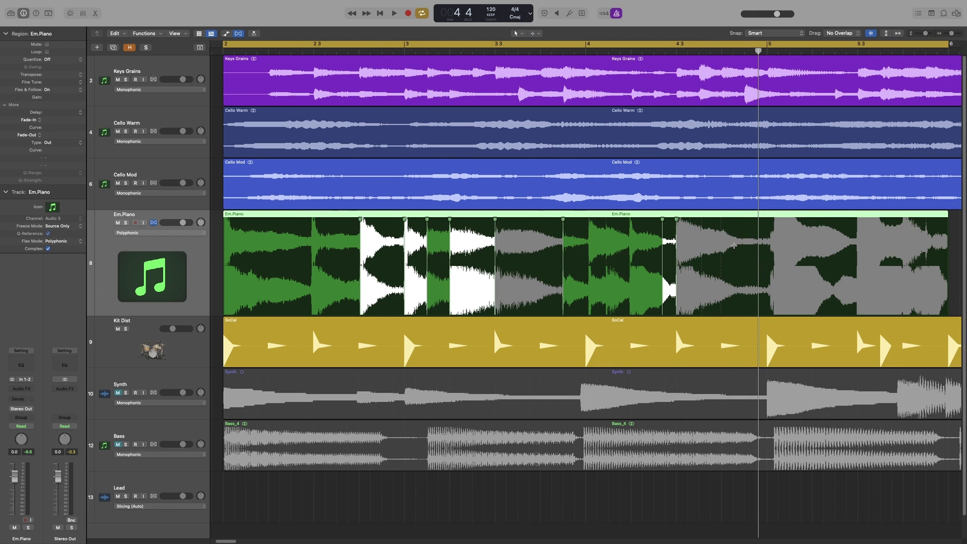
pyautogui.press('super+z')
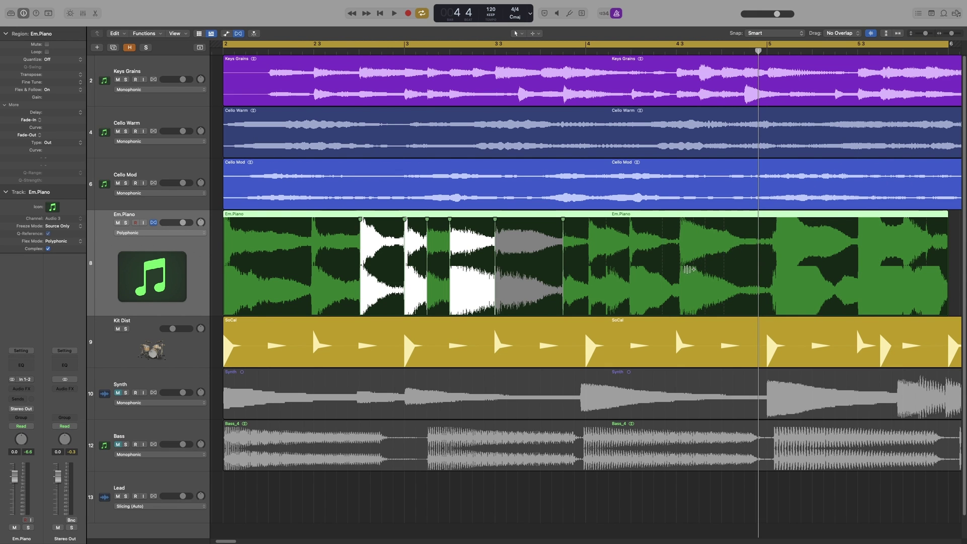
# Re-add flex markers near beat 4.3, delete the extra one, and drag the marker onto 4.3
pyautogui.click(680, 277)
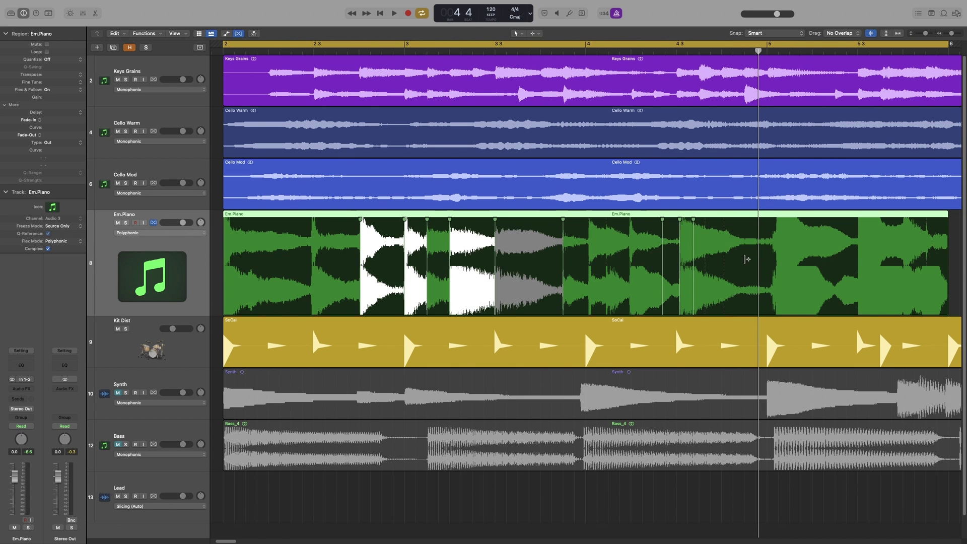
pyautogui.click(745, 259)
pyautogui.click(693, 217)
pyautogui.moveTo(680, 217); pyautogui.dragTo(677, 216)
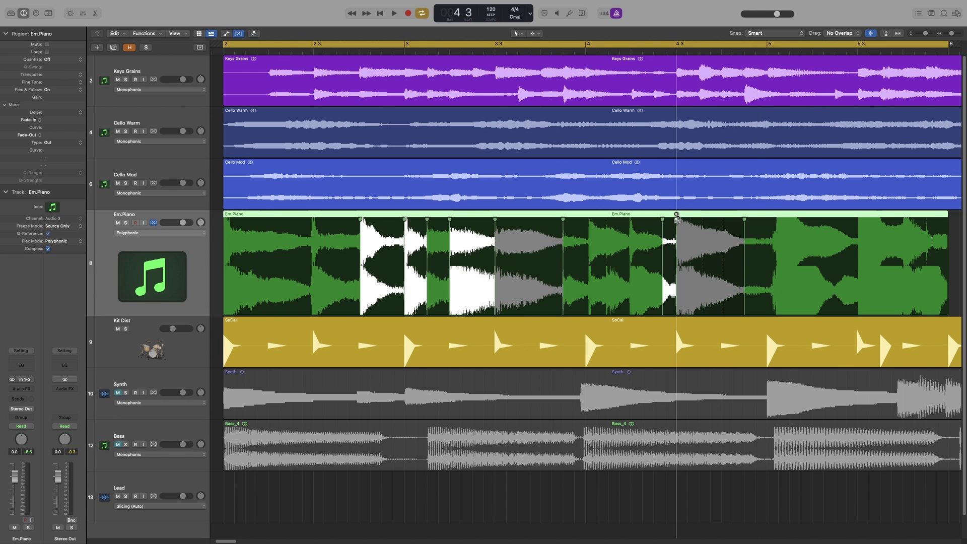
pyautogui.press('space')
pyautogui.press('Return')
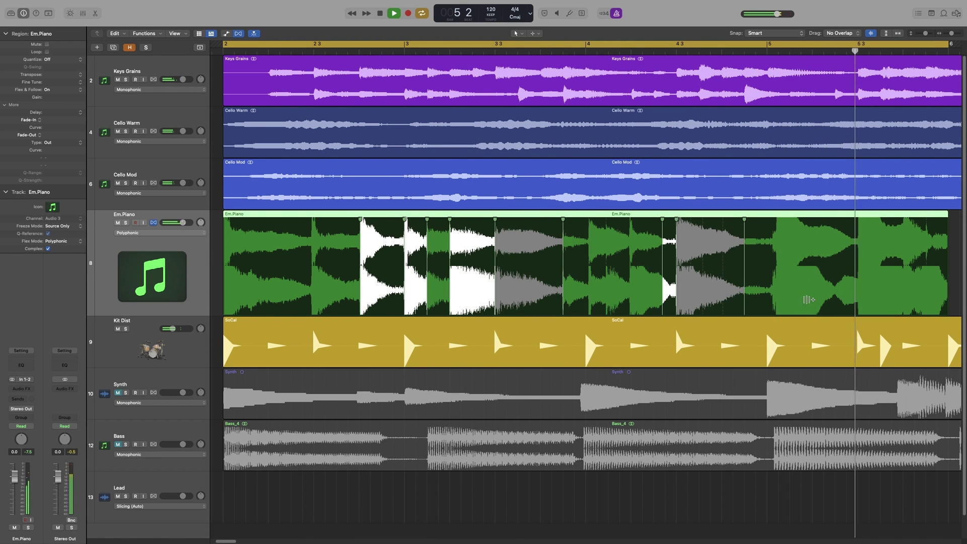
pyautogui.press('space')
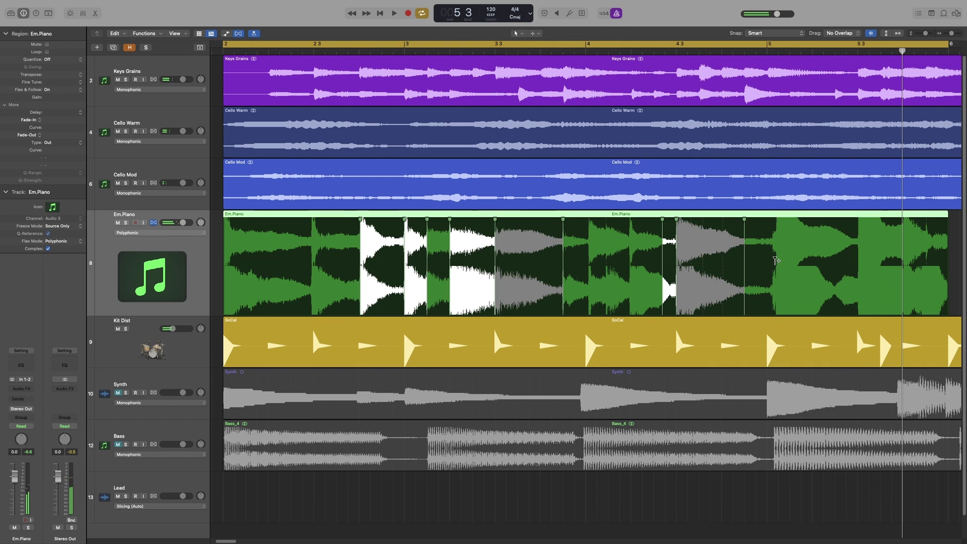
# Add a flex marker at bar 5 on Em.Piano, then delete it and its neighbour
pyautogui.click(775, 277)
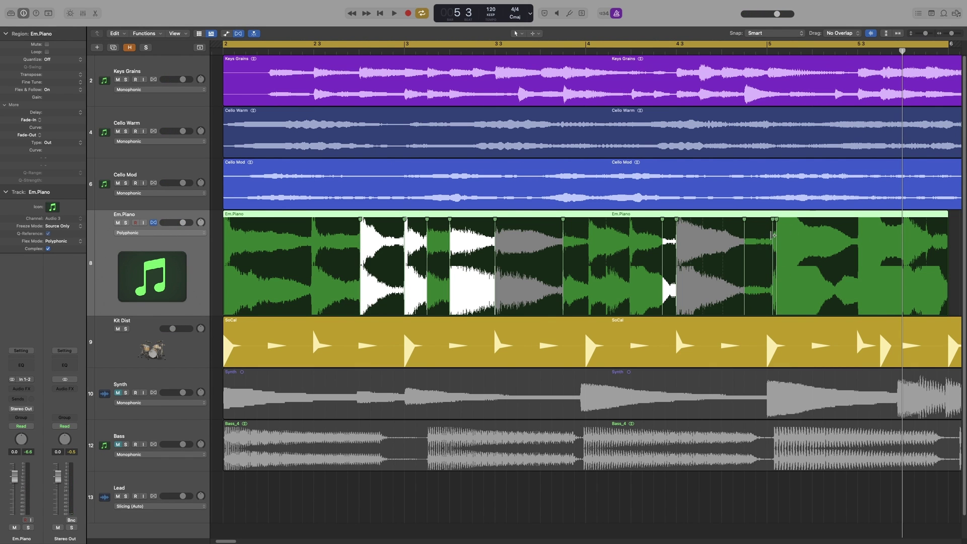
pyautogui.click(772, 214)
pyautogui.click(776, 215)
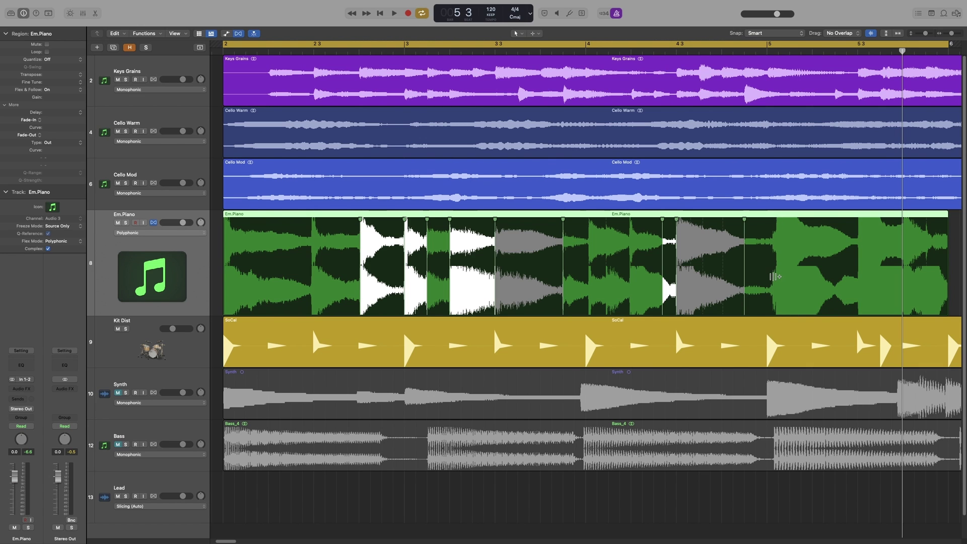
# In the Em.Piano audio file editor, add flex markers near bar 5 and drag one earlier
pyautogui.doubleClick(776, 218)
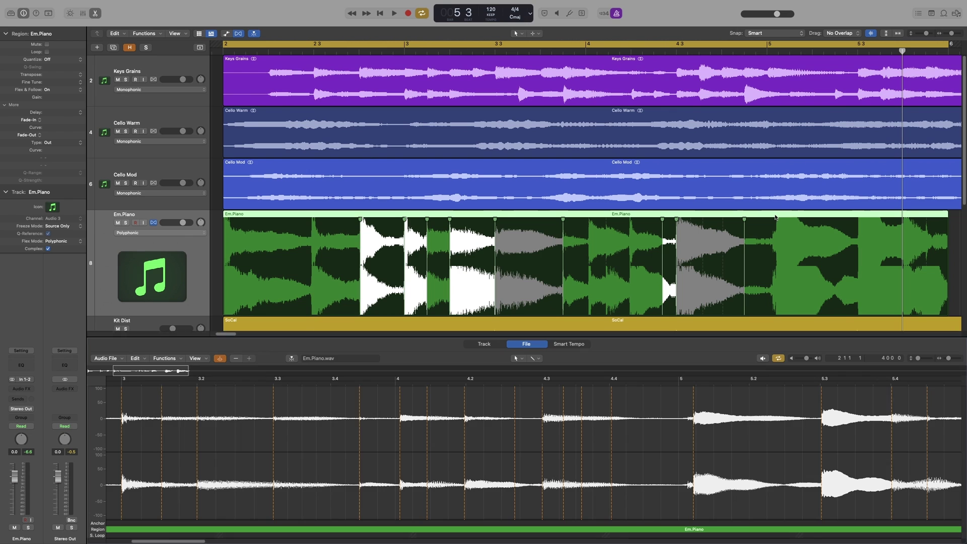
pyautogui.hscroll(5, 702, 458)
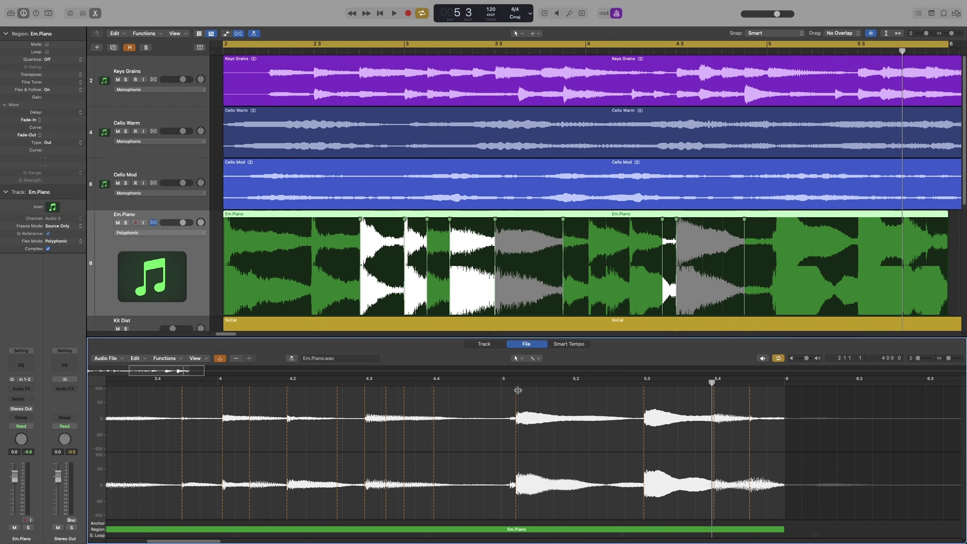
pyautogui.click(777, 219)
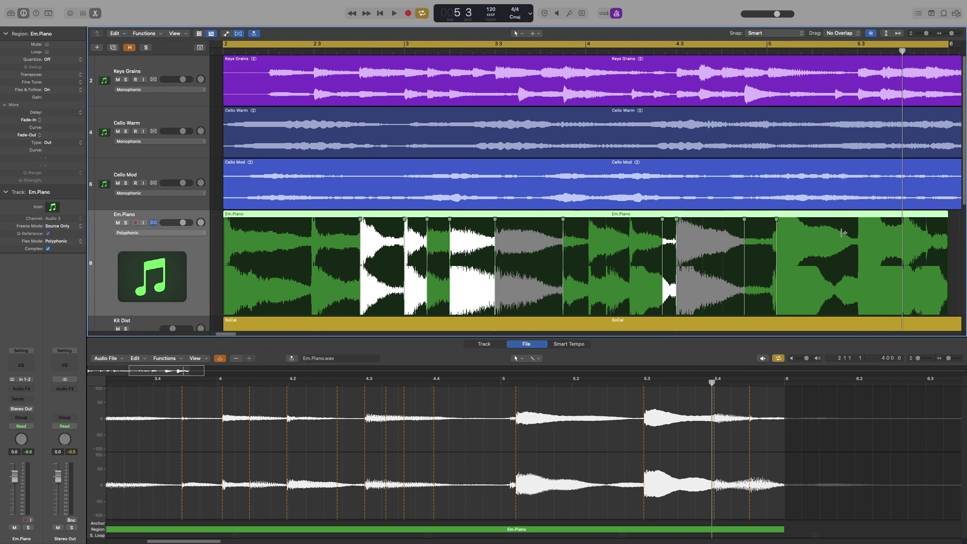
pyautogui.click(858, 269)
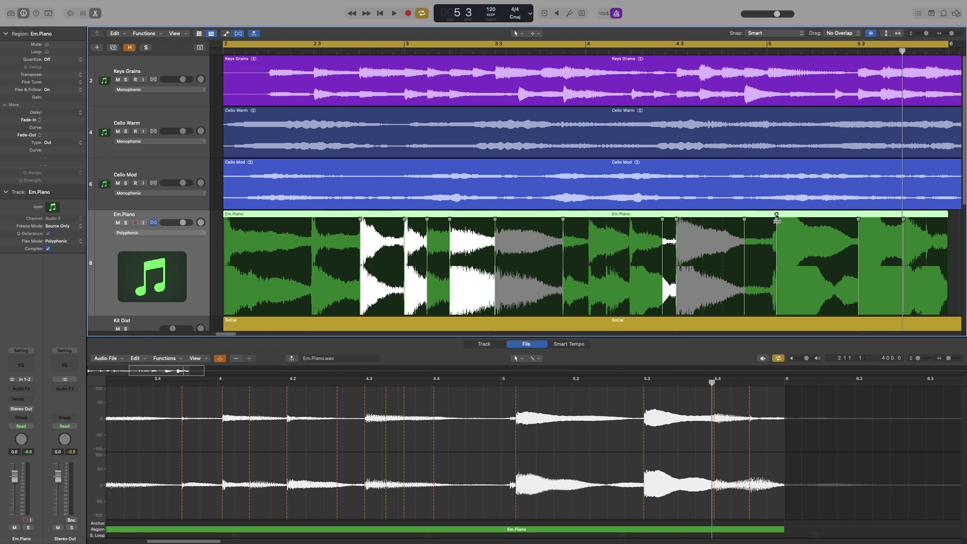
pyautogui.moveTo(776, 220); pyautogui.dragTo(766, 220)
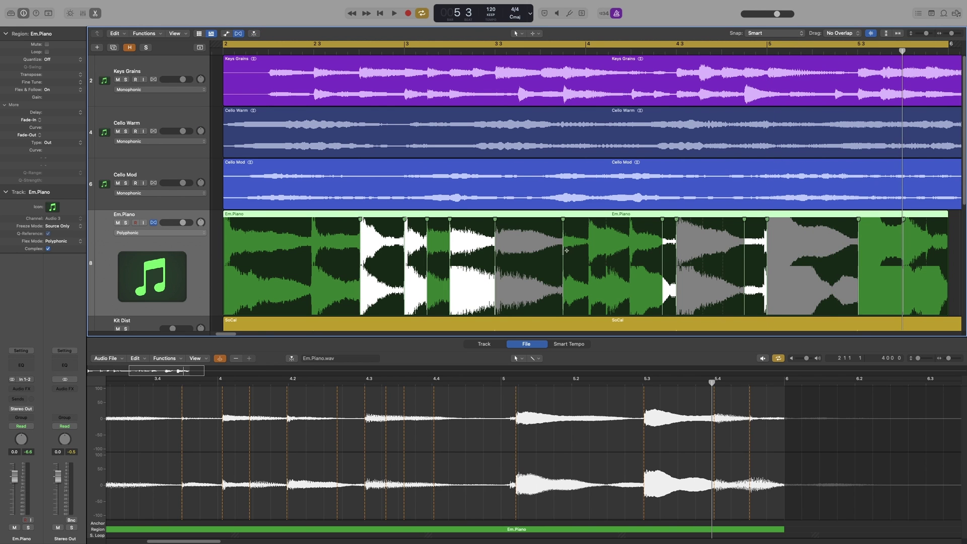
# Deselect the region, audition the stretched tail, and close the editor with E
pyautogui.click(542, 332)
pyautogui.press('space')
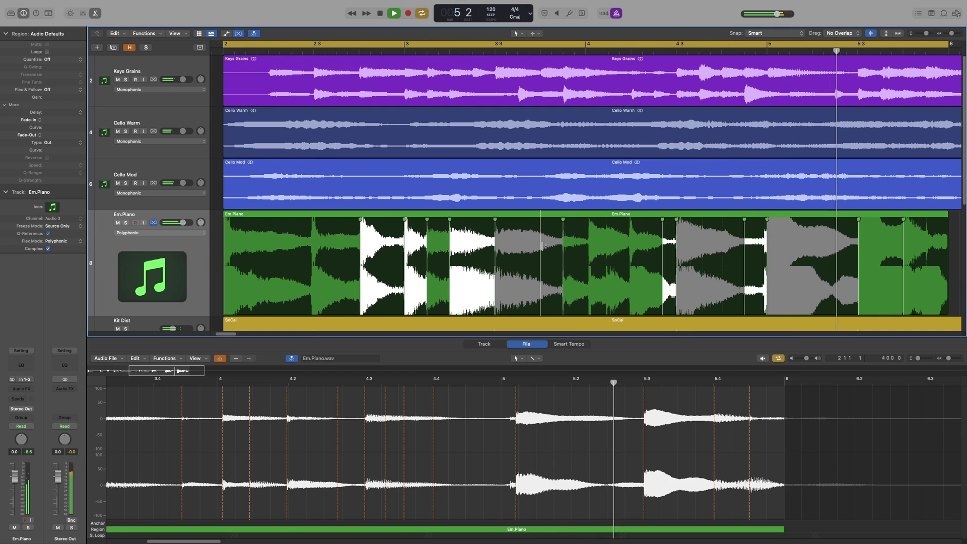
pyautogui.press('space')
pyautogui.press('e')
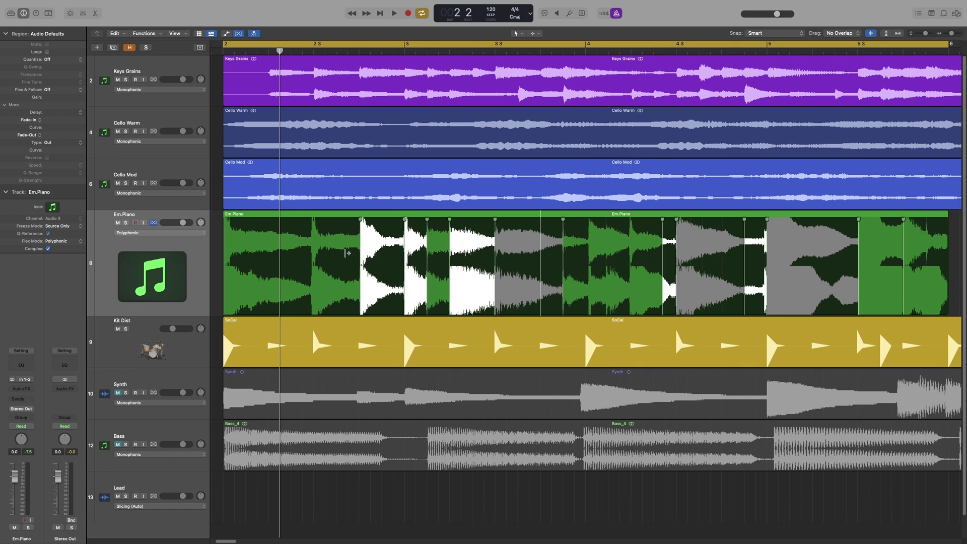
# Play the flex-edited Em.Piano back from bar 2, then stop
pyautogui.press('space')
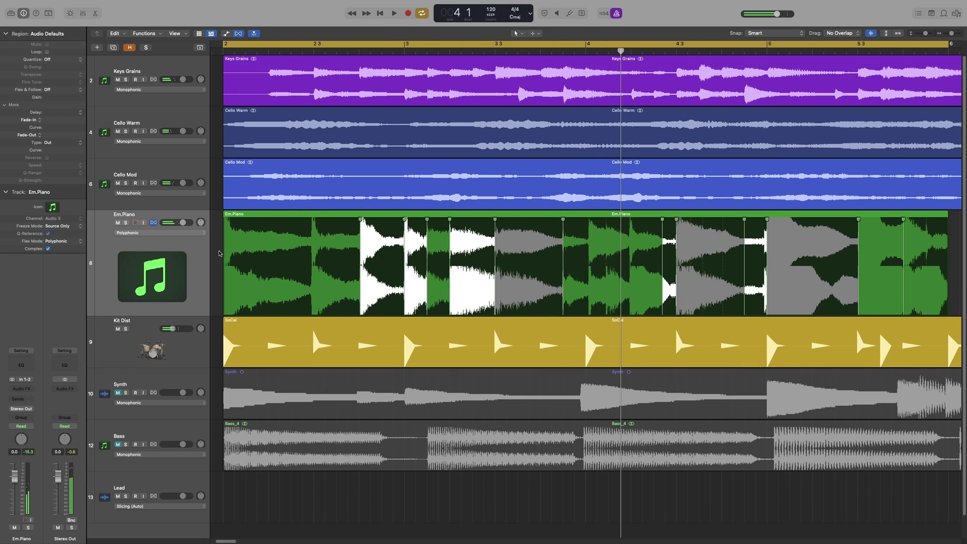
pyautogui.press('space')
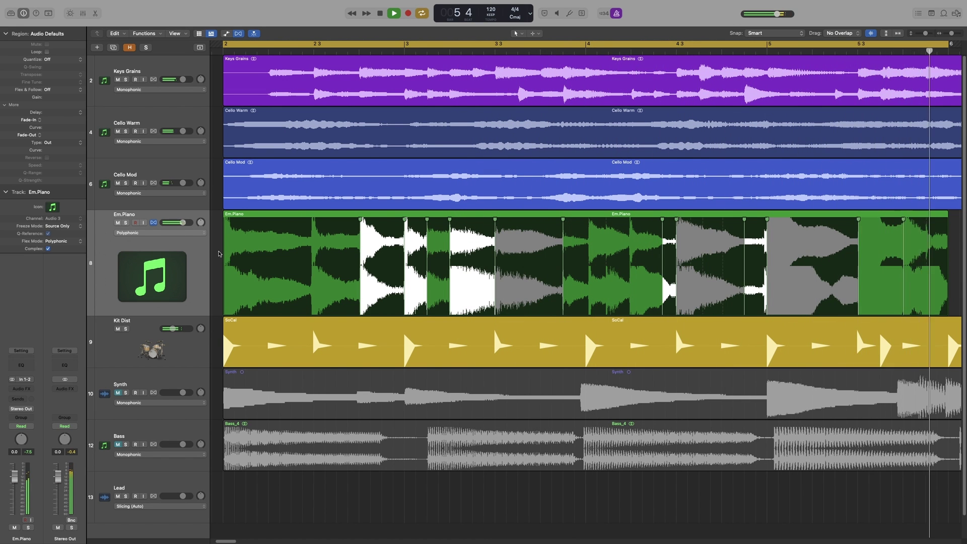
pyautogui.press('space')
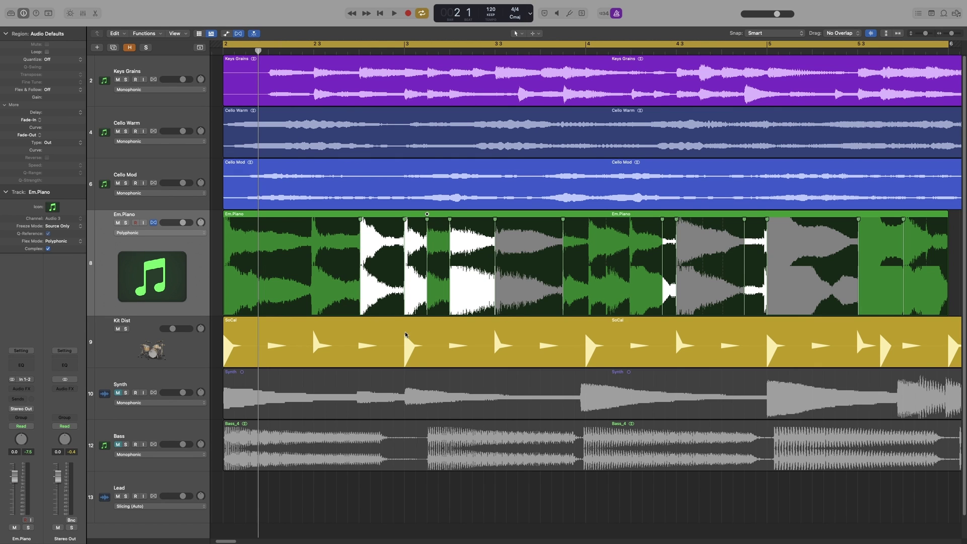
# Apply Reset Manual Flex Edits, undo it, then apply Reset All Flex Edits to Em.Piano
pyautogui.rightClick(531, 249)
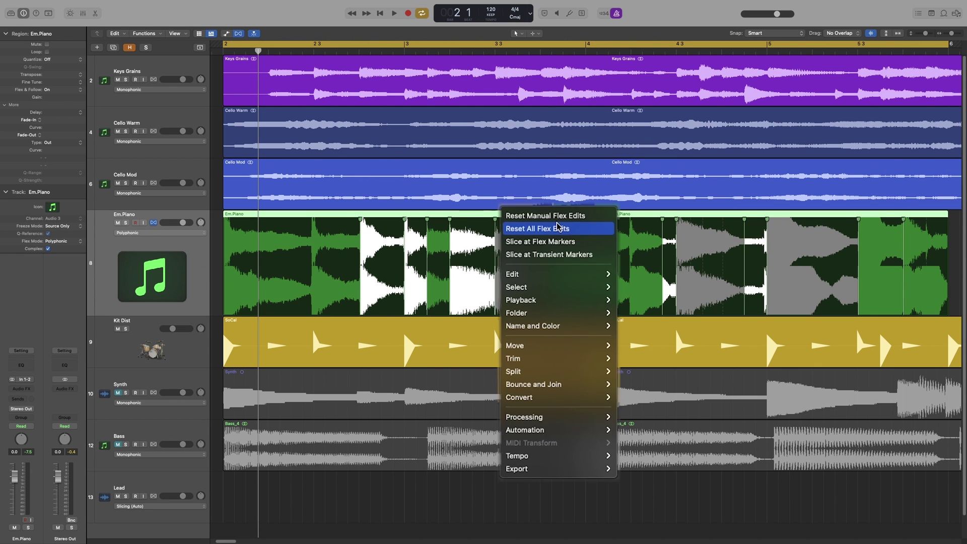
pyautogui.click(558, 232)
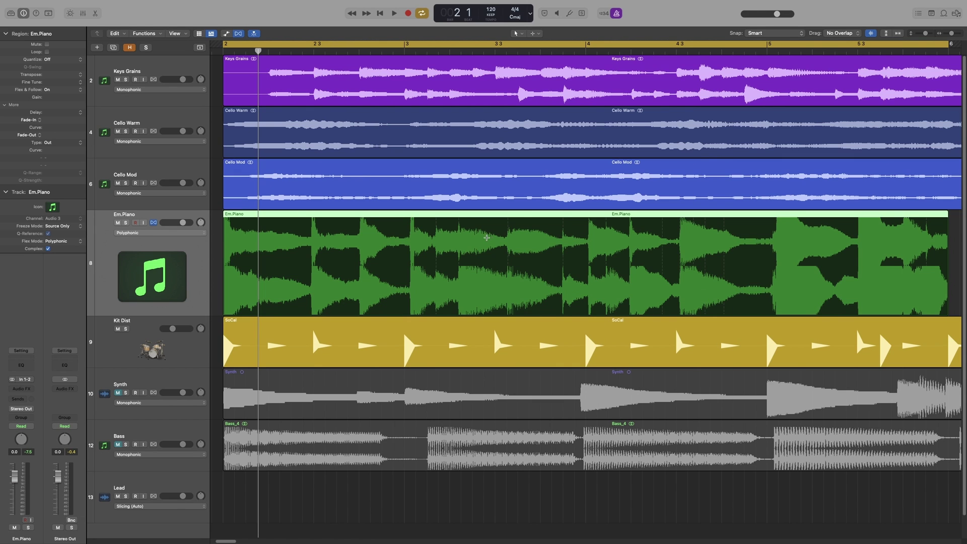
pyautogui.press('super+z')
pyautogui.rightClick(551, 247)
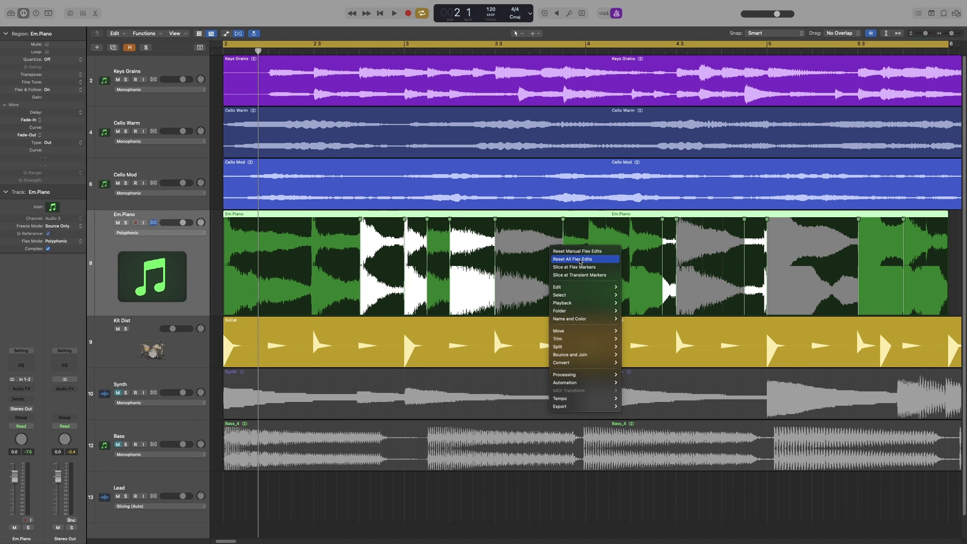
pyautogui.click(580, 259)
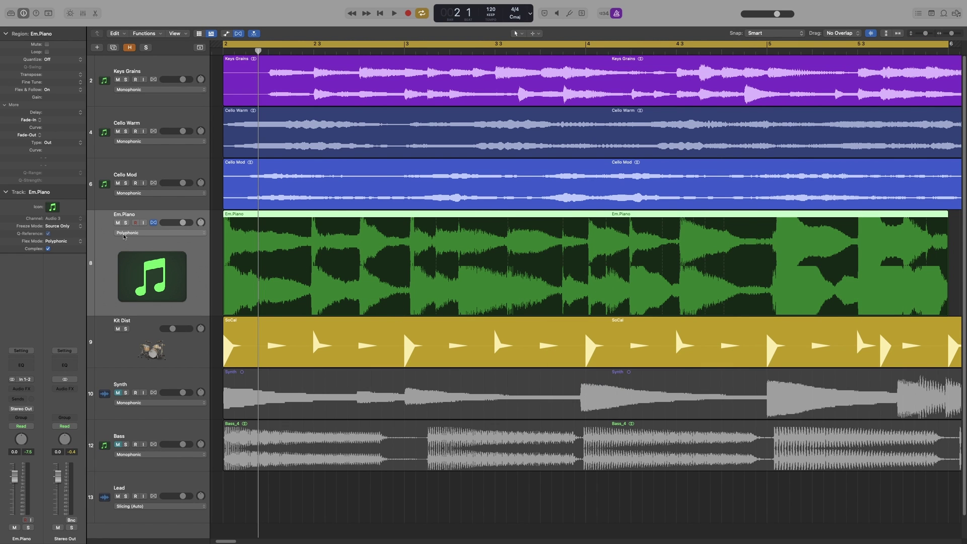
# Set Em.Piano's Quantize to 1/8 Note and add four flex markers near its start
pyautogui.click(49, 60)
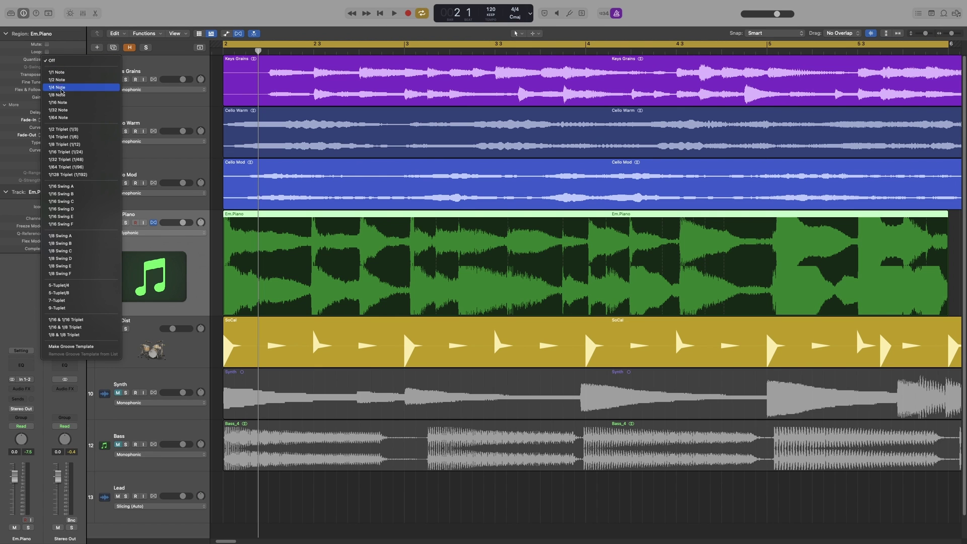
pyautogui.click(64, 96)
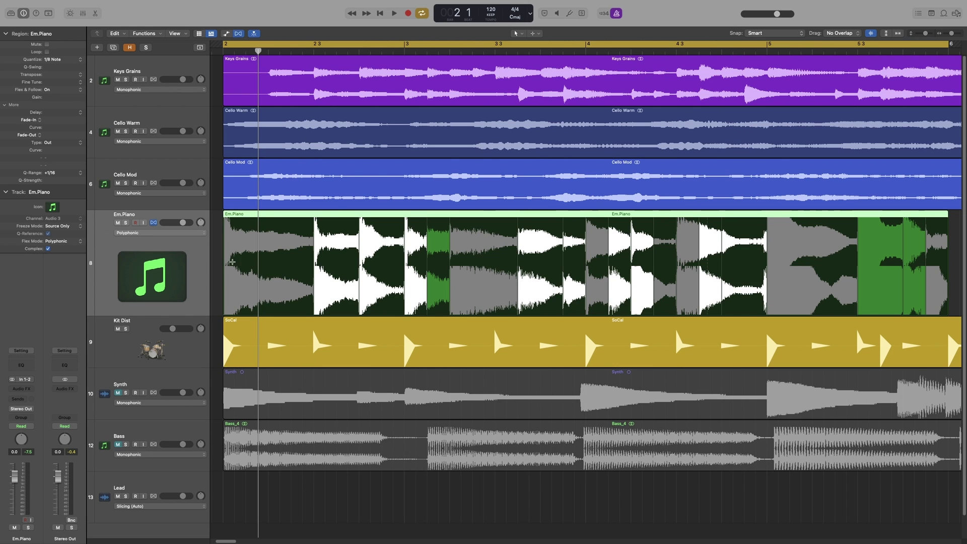
pyautogui.click(235, 257)
pyautogui.click(254, 258)
pyautogui.click(295, 262)
pyautogui.click(290, 259)
pyautogui.rightClick(480, 257)
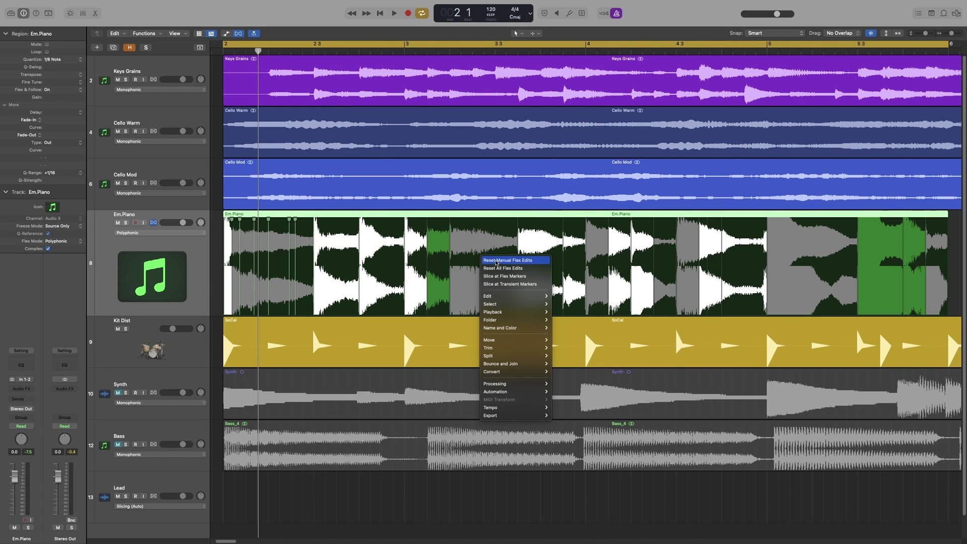
pyautogui.click(496, 261)
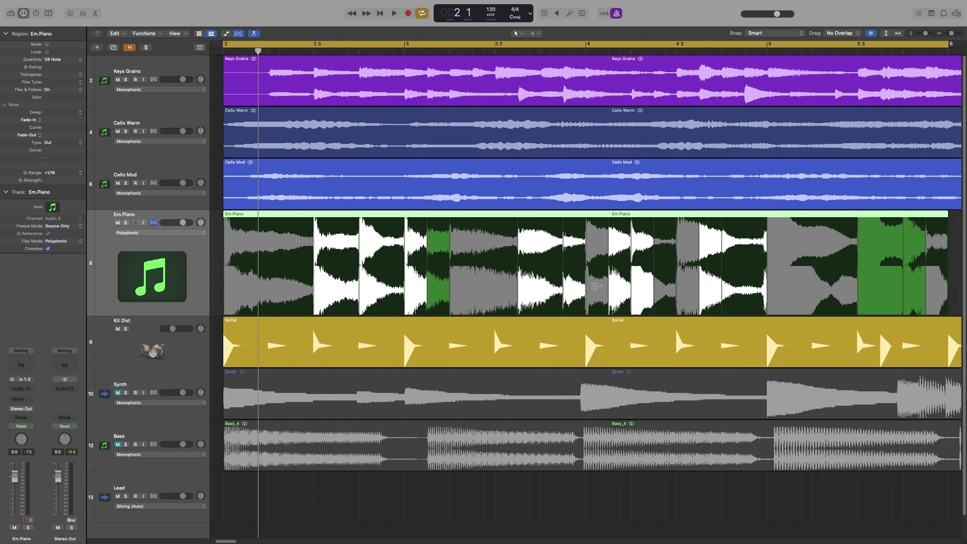
pyautogui.rightClick(493, 227)
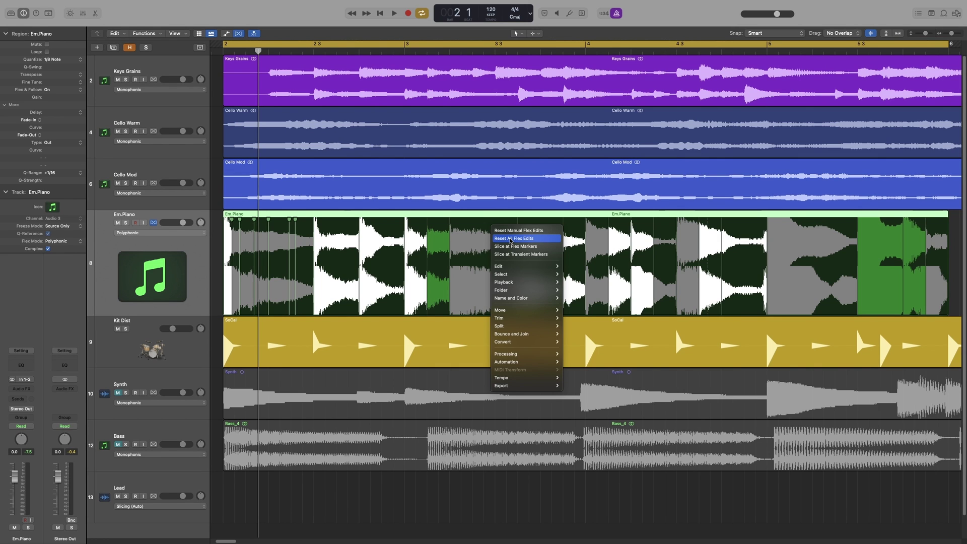
pyautogui.click(510, 240)
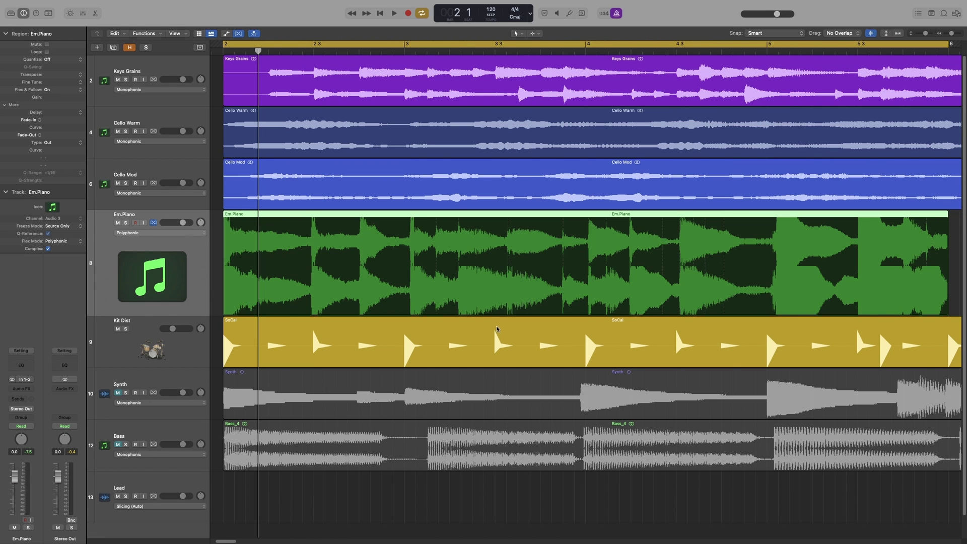
pyautogui.press('super+z')
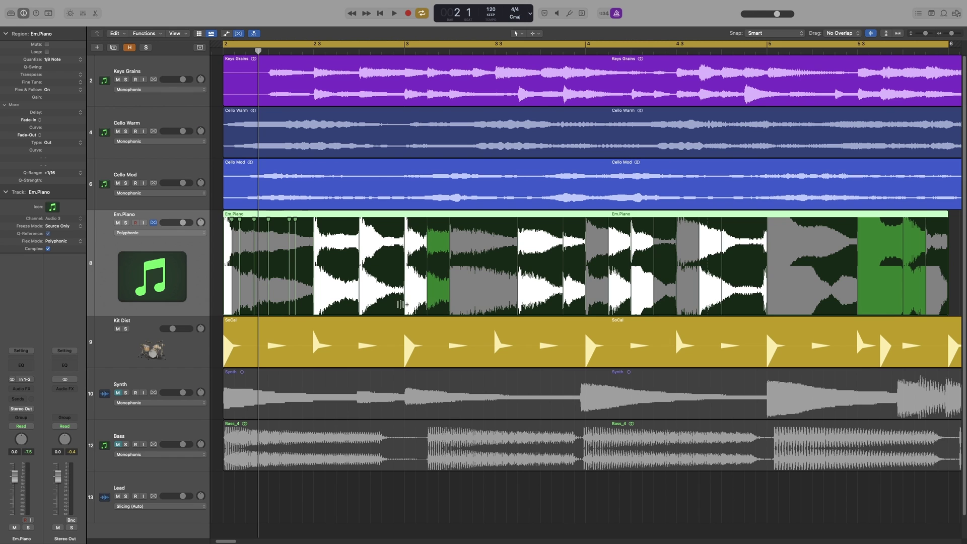
# Delete two flex markers from the opening of the Em.Piano region
pyautogui.scroll(5, 676, 331)
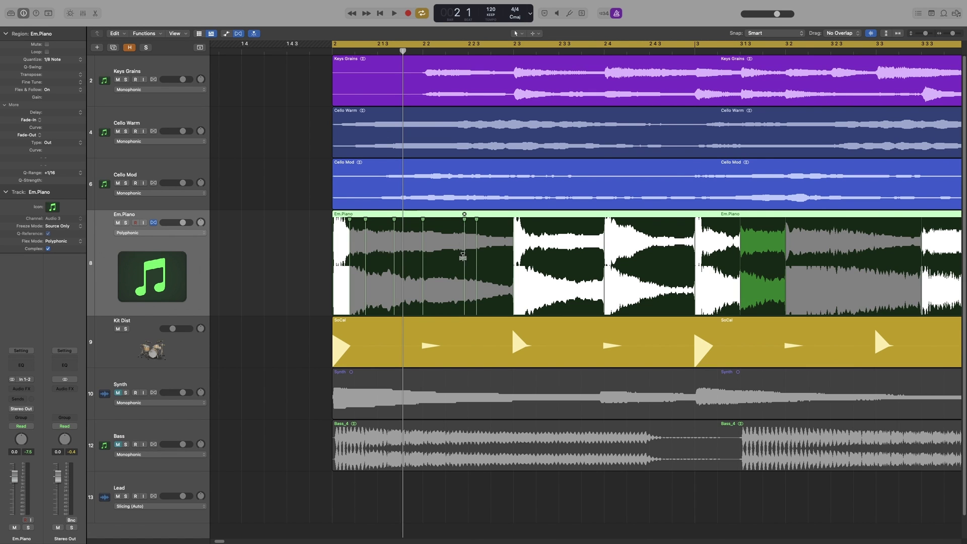
pyautogui.doubleClick(464, 264)
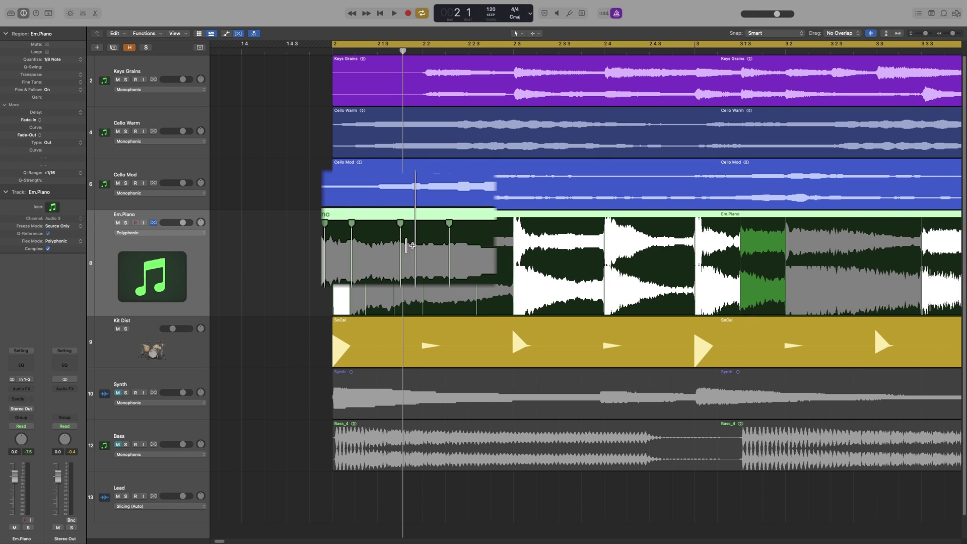
pyautogui.click(394, 214)
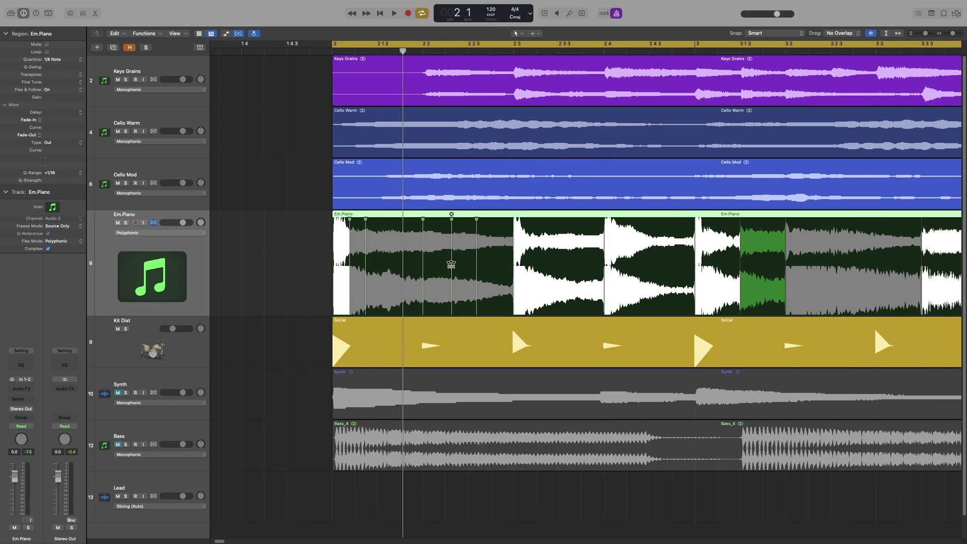
# With the Eraser Tool, erase four more flex markers and undo the accidental region deletion
pyautogui.click(540, 34)
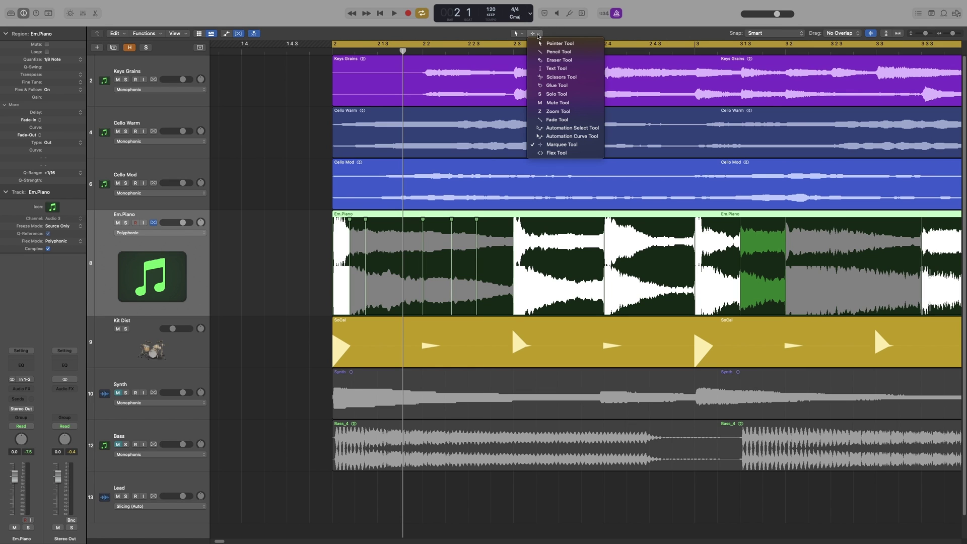
pyautogui.click(557, 60)
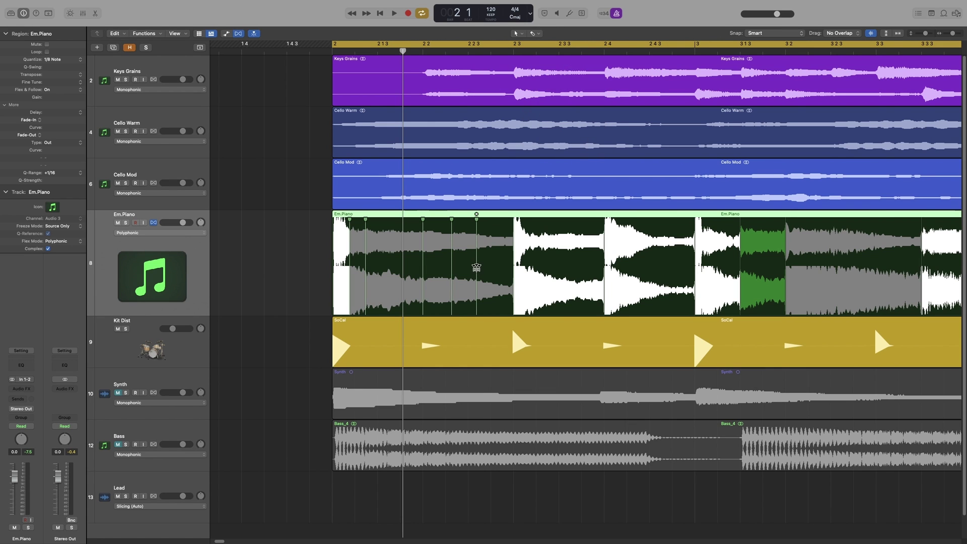
pyautogui.click(477, 267)
pyautogui.moveTo(477, 262); pyautogui.dragTo(361, 261)
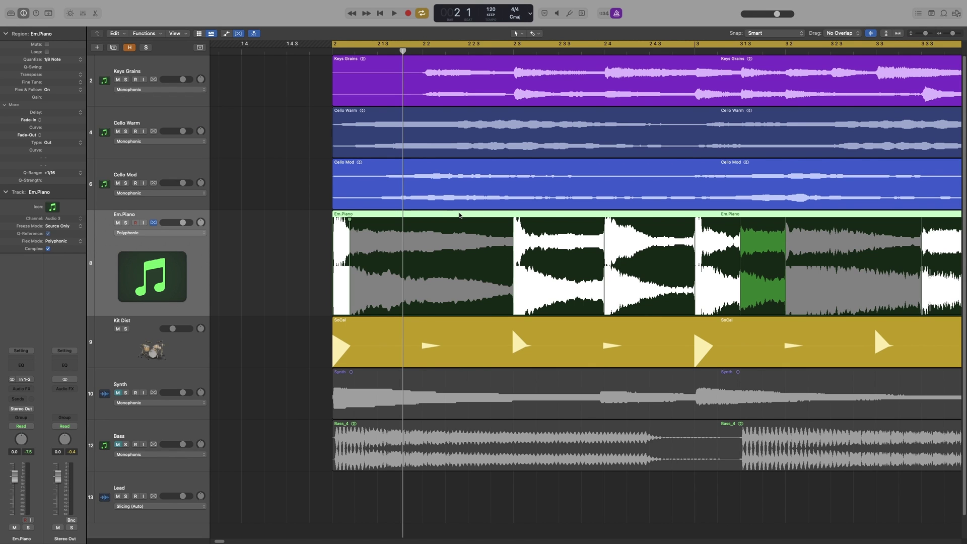
pyautogui.click(465, 214)
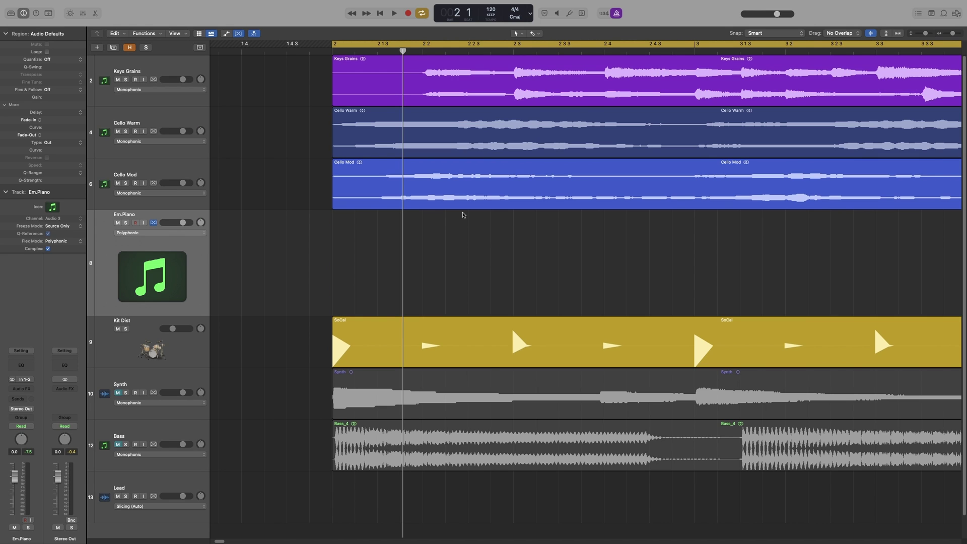
pyautogui.press('super+z')
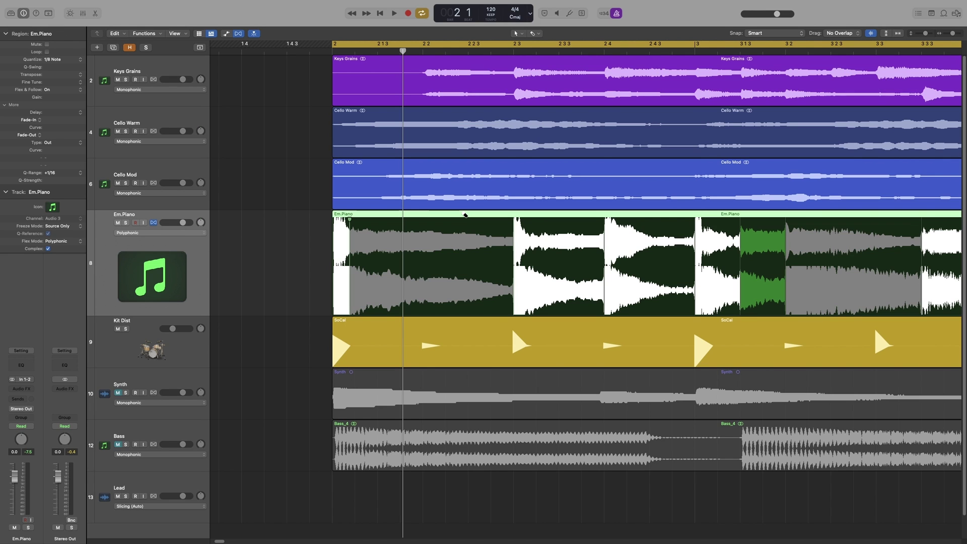
# Show Em.Piano's flex markers, then apply Reset Manual Flex Edits and Reset All Flex Edits
pyautogui.click(453, 245)
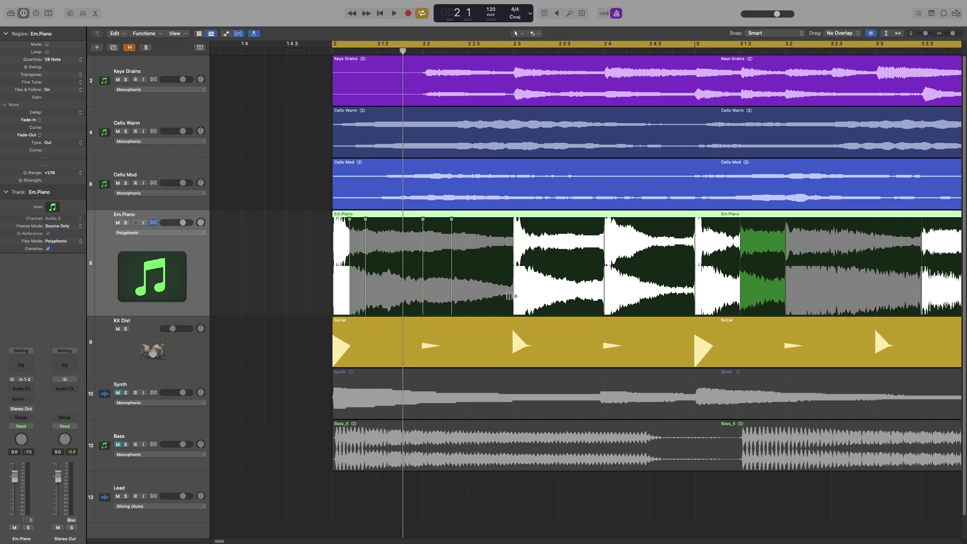
pyautogui.rightClick(549, 217)
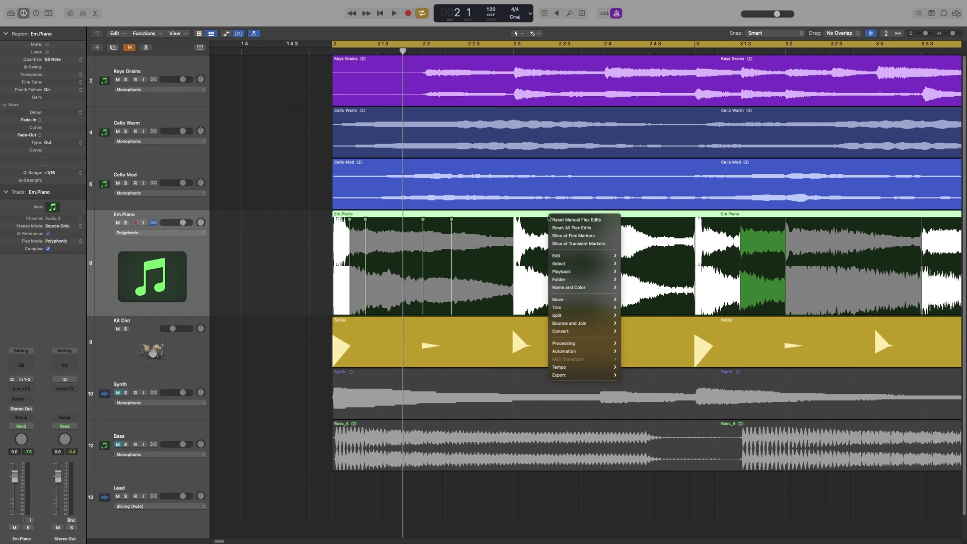
pyautogui.click(567, 220)
pyautogui.rightClick(569, 219)
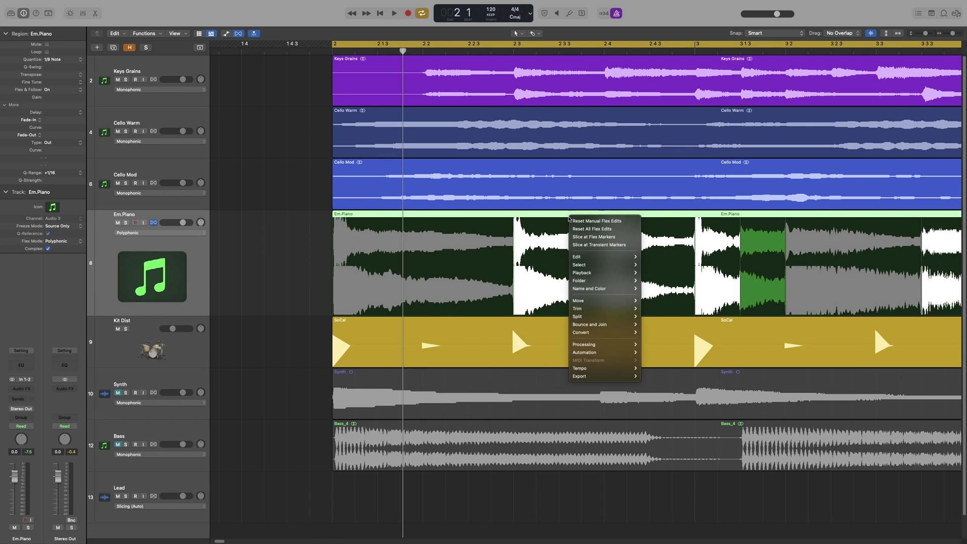
pyautogui.click(593, 229)
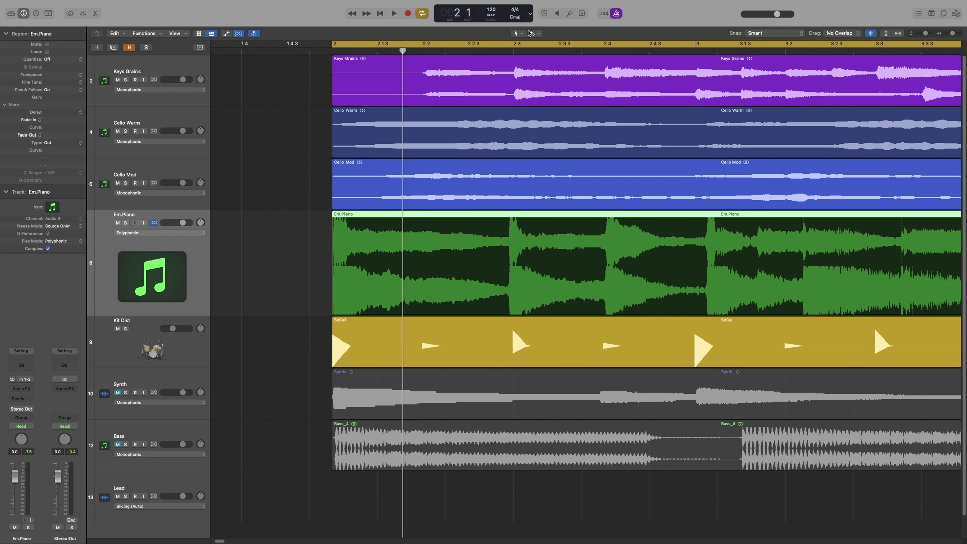
# With the Marquee Tool, zoom to bars 2–6 and mark an Em.Piano range near bar 4 with flex markers
pyautogui.click(530, 34)
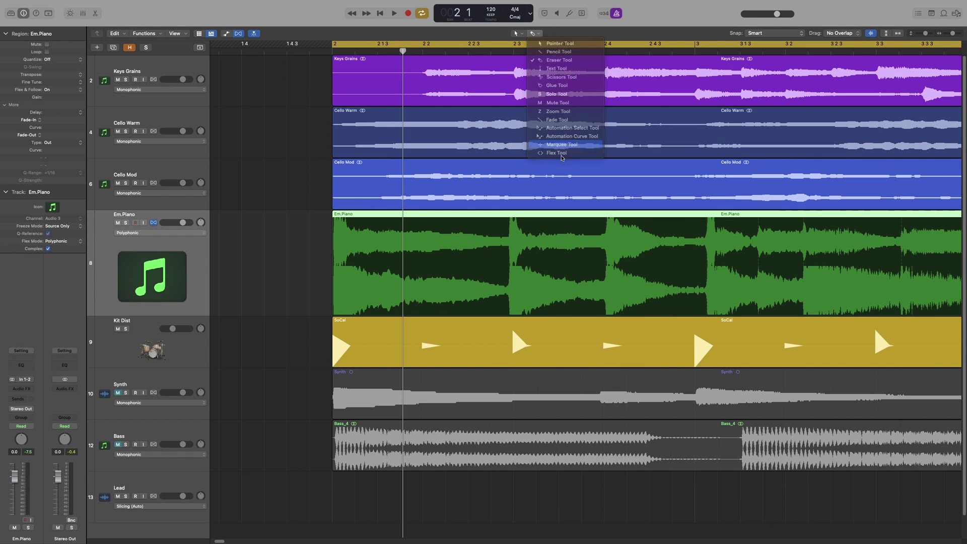
pyautogui.click(562, 144)
pyautogui.press('super+Left')
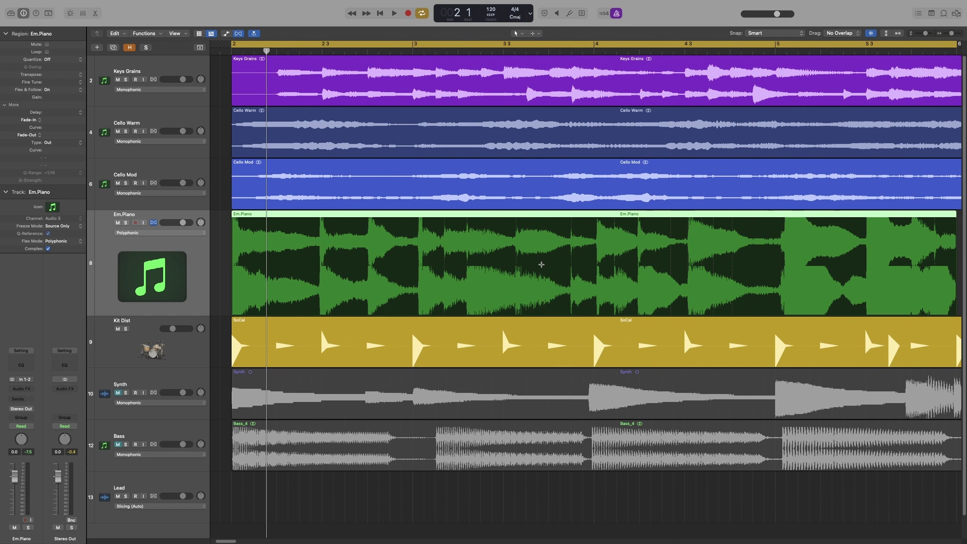
pyautogui.moveTo(541, 265); pyautogui.dragTo(657, 271)
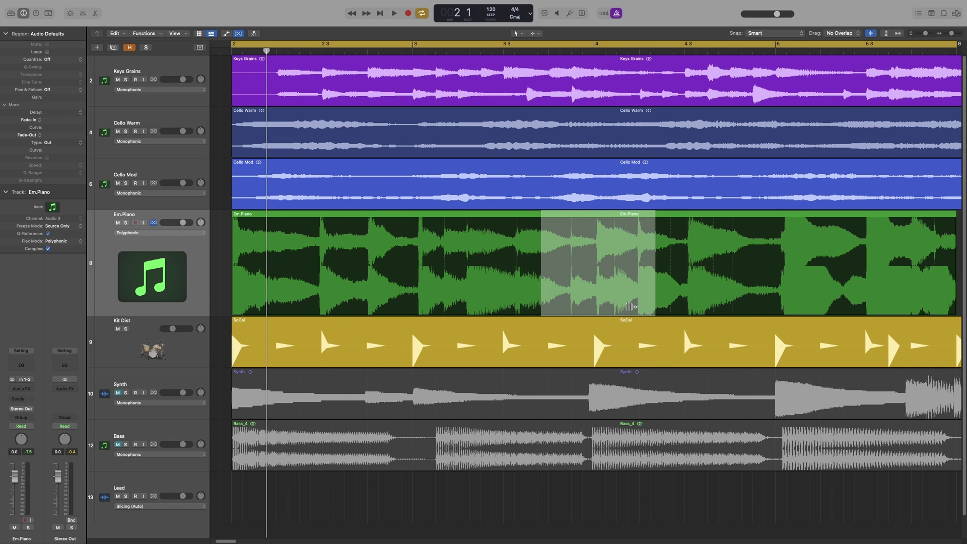
pyautogui.moveTo(602, 273); pyautogui.dragTo(629, 231)
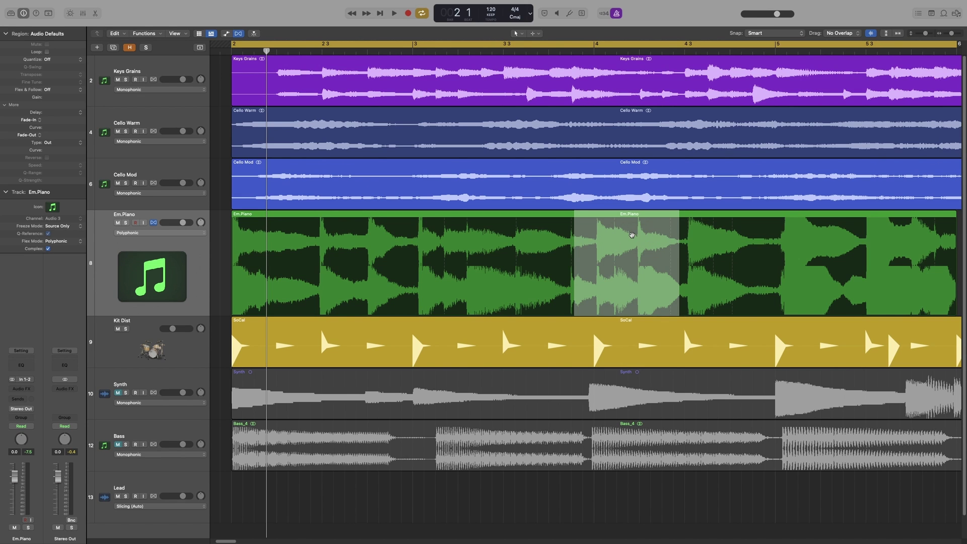
pyautogui.click(631, 235)
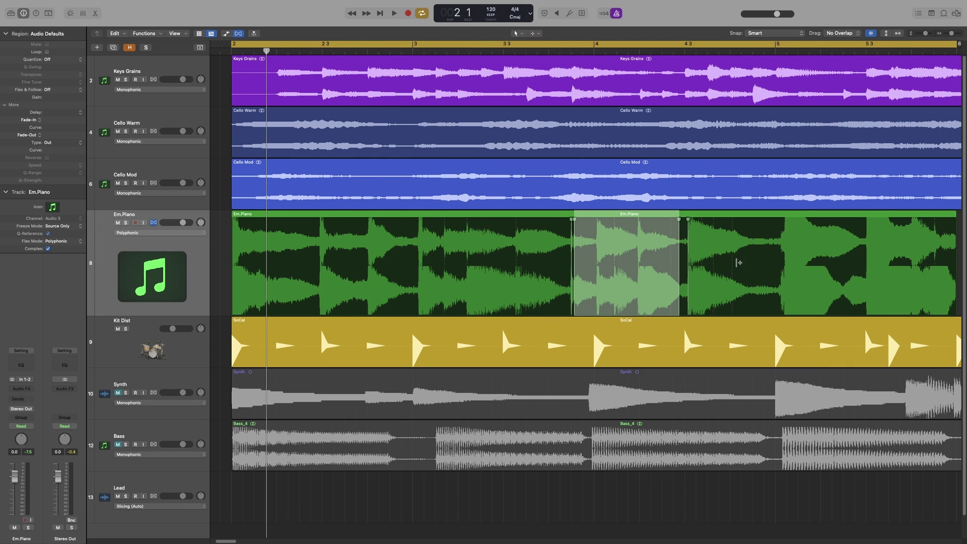
pyautogui.moveTo(758, 266); pyautogui.dragTo(655, 270)
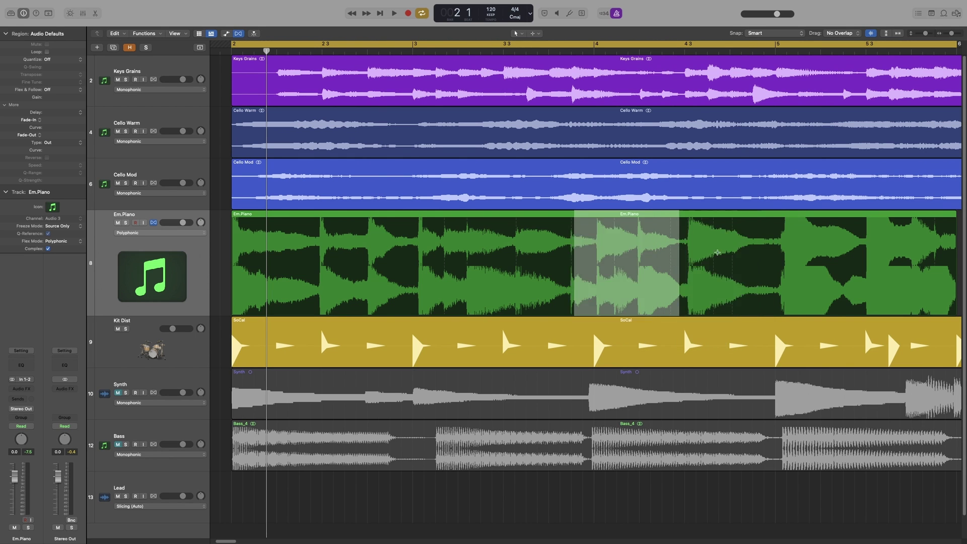
# Reset all flex edits on Em.Piano and marquee a range in the second half of bar 4
pyautogui.click(744, 248)
pyautogui.rightClick(745, 248)
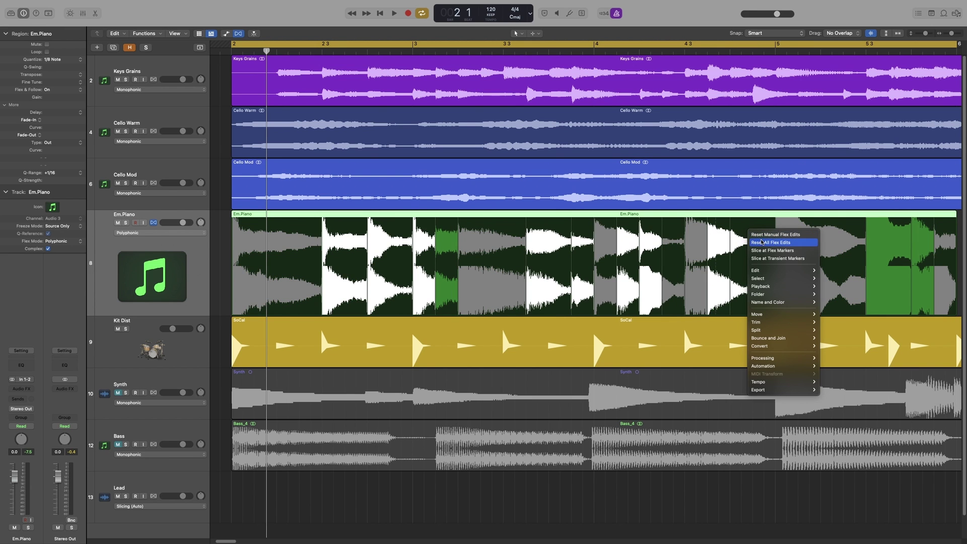
pyautogui.click(757, 243)
pyautogui.moveTo(757, 244); pyautogui.dragTo(658, 248)
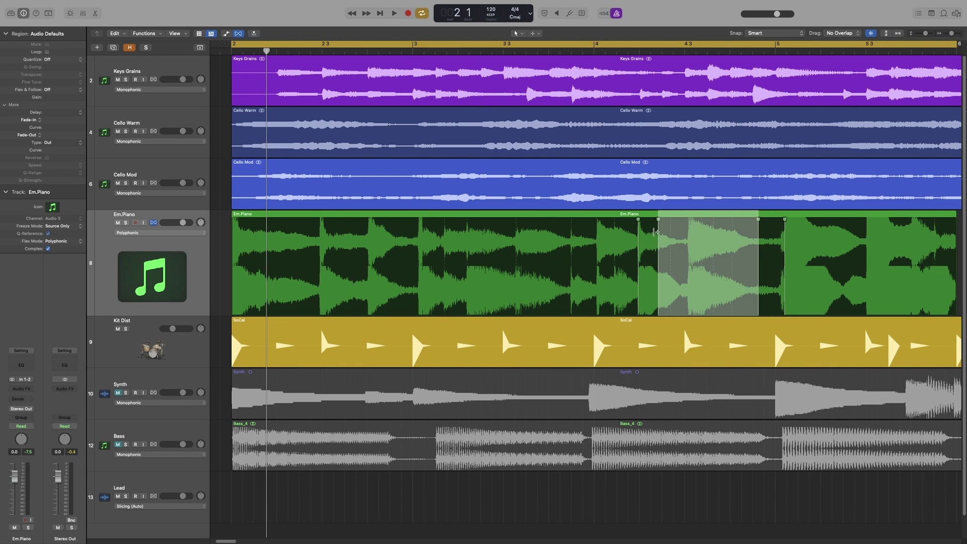
pyautogui.moveTo(654, 232); pyautogui.dragTo(708, 232)
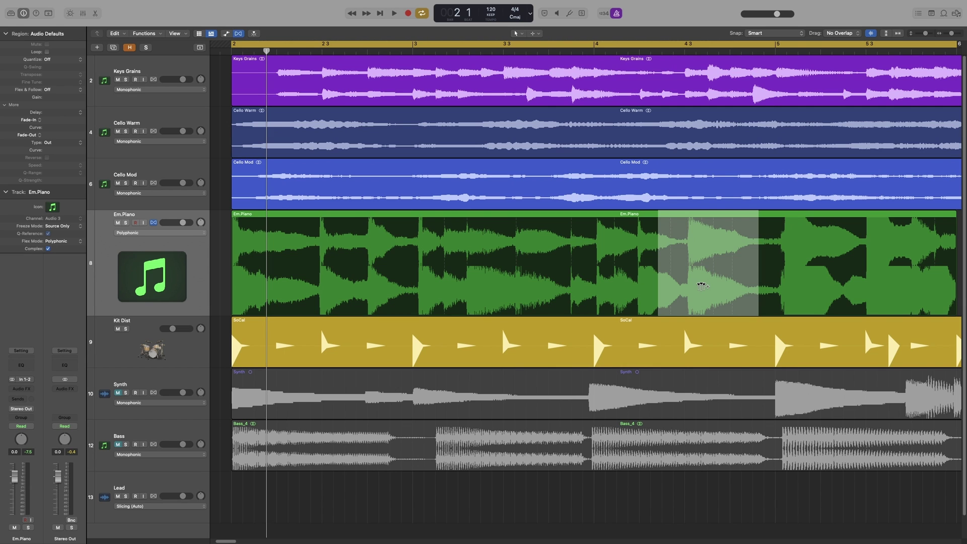
# Add flex markers at the marked Em.Piano range edges, deselect, and scroll toward bar 6
pyautogui.click(702, 286)
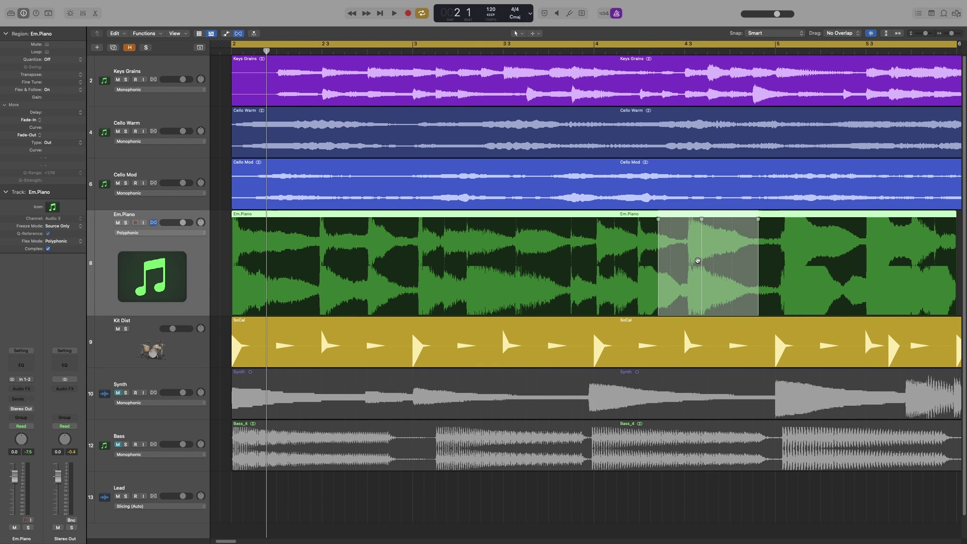
pyautogui.click(697, 260)
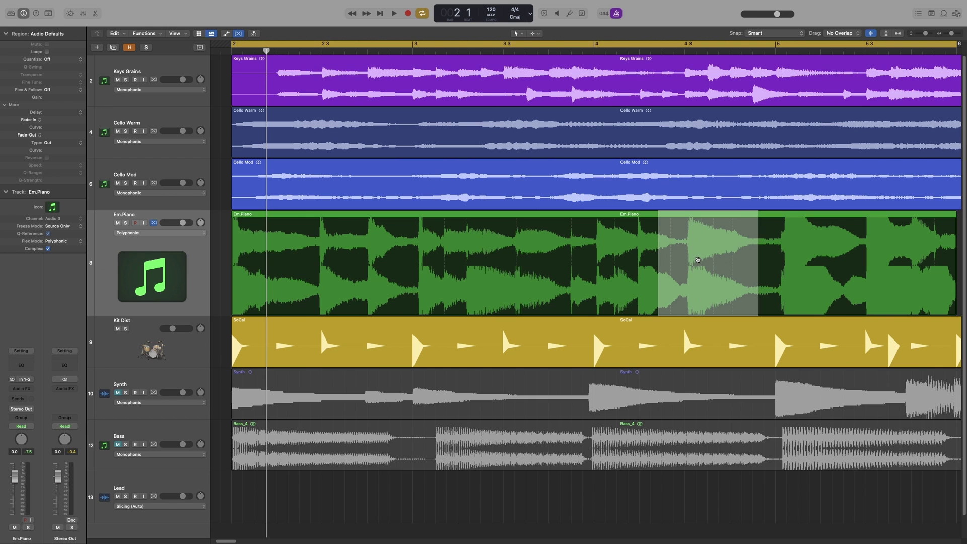
pyautogui.hscroll(5, 701, 263)
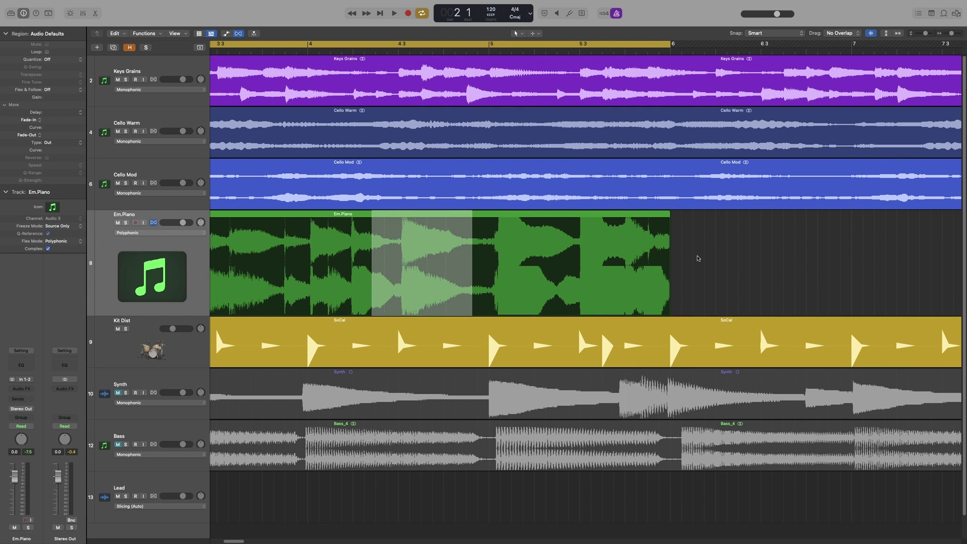
# Turn off Em.Piano track flex, extend the region to about bar 7, and disable cycle
pyautogui.click(153, 222)
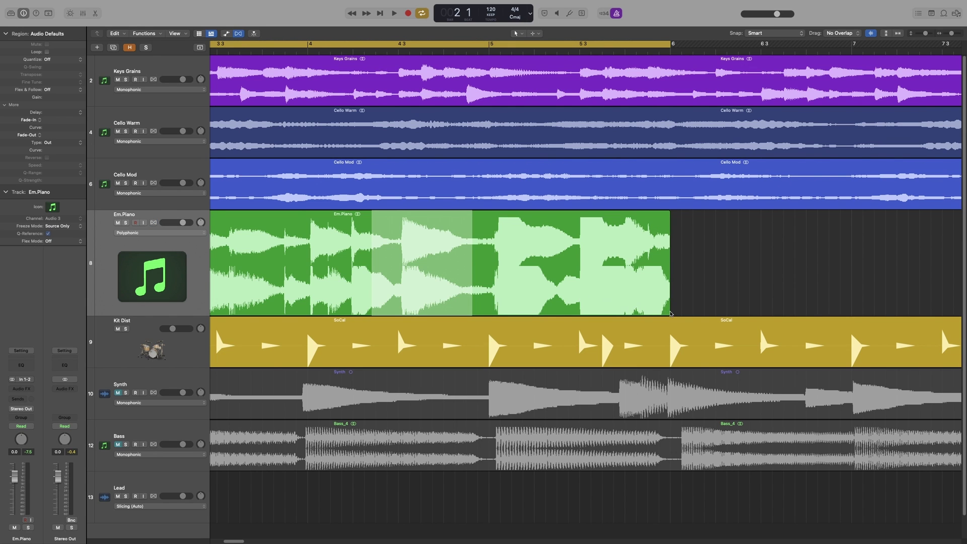
pyautogui.moveTo(671, 313); pyautogui.dragTo(870, 314)
pyautogui.press('c')
# Play back from bar 5, then toggle the flex view off and on again
pyautogui.click(572, 245)
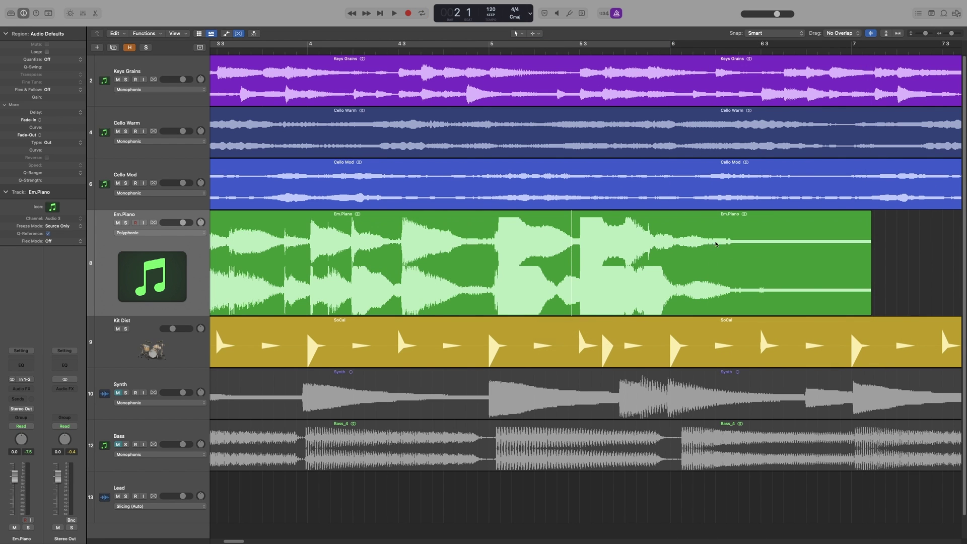
pyautogui.press('space')
pyautogui.press('space')
pyautogui.press('k')
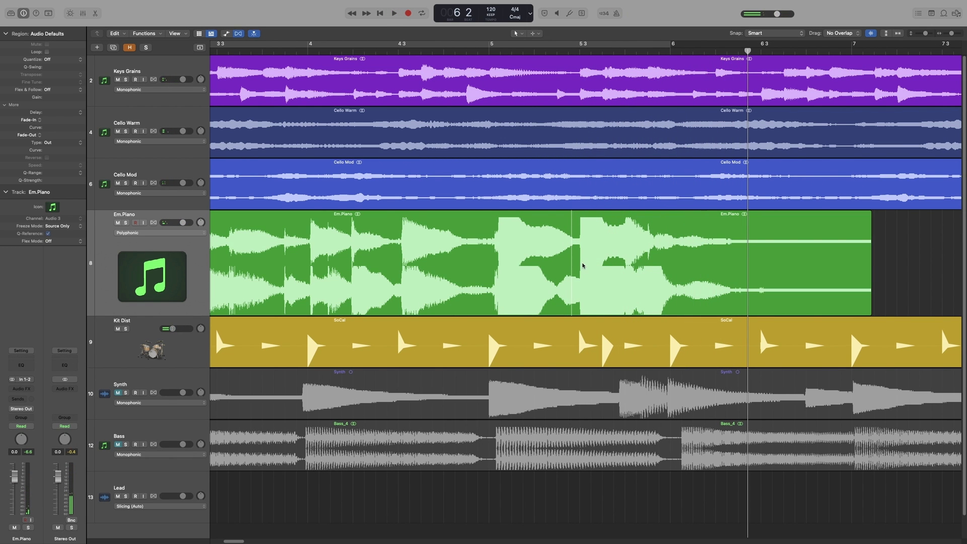
pyautogui.press('super+f')
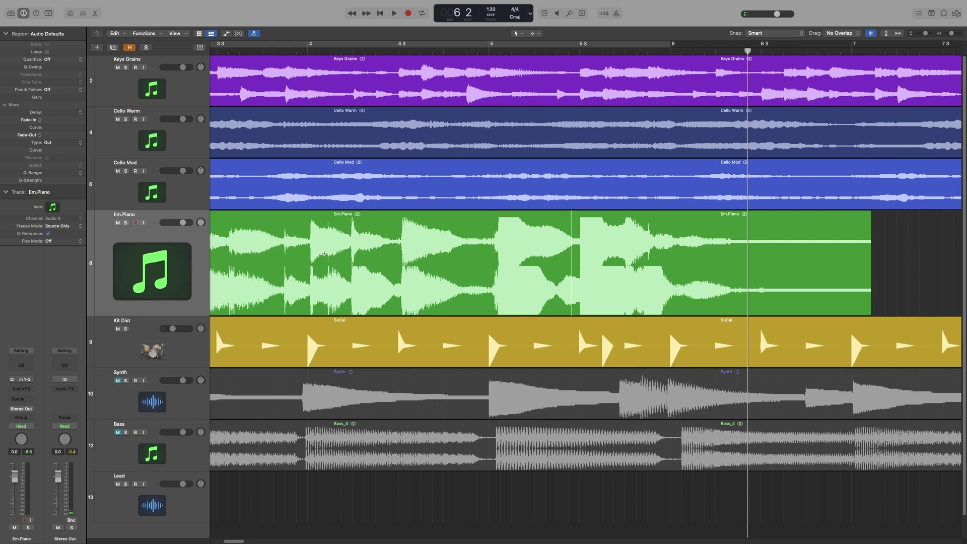
pyautogui.press('super+f')
# Enable track flex and place three flex markers in the Em.Piano tail, dragging two rightward
pyautogui.click(154, 223)
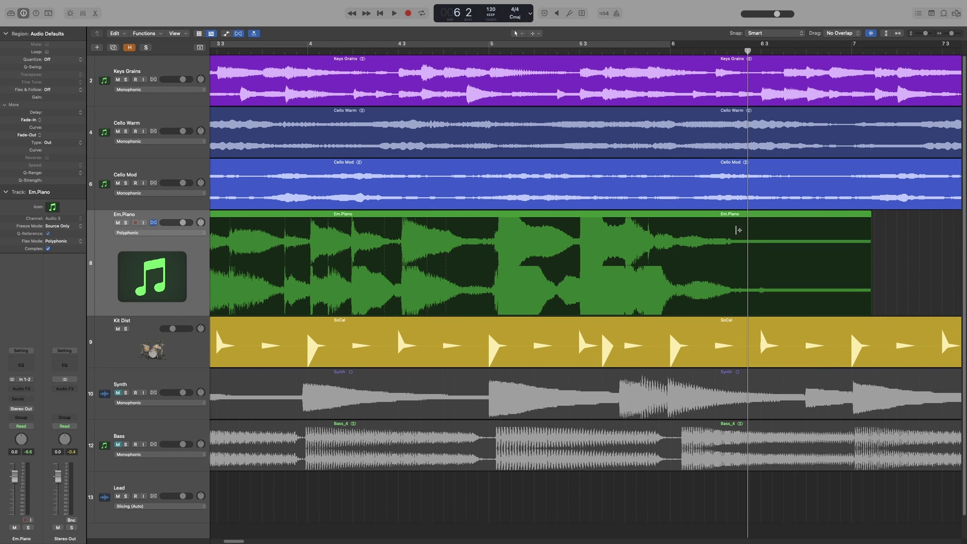
pyautogui.click(736, 230)
pyautogui.click(678, 231)
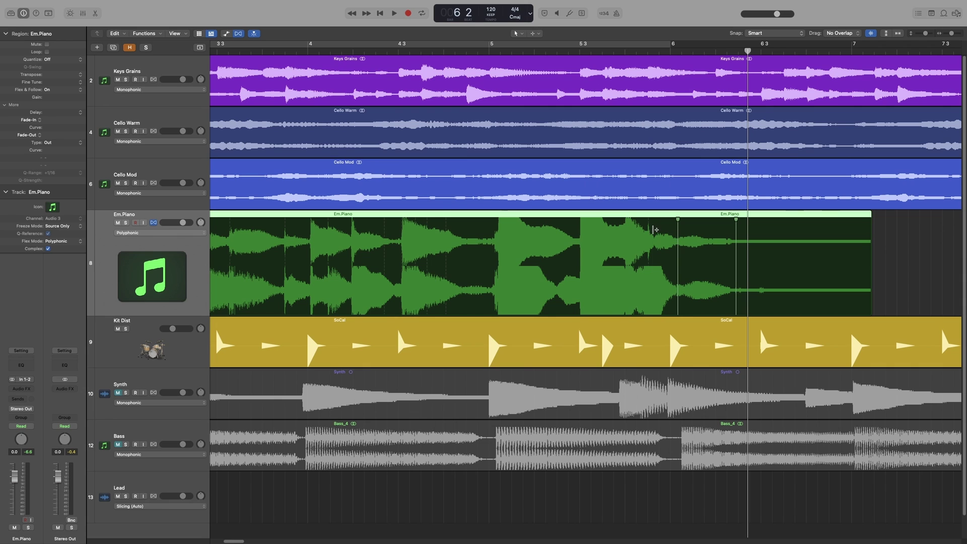
pyautogui.click(653, 231)
pyautogui.moveTo(734, 220); pyautogui.dragTo(748, 217)
pyautogui.moveTo(678, 221); pyautogui.dragTo(691, 221)
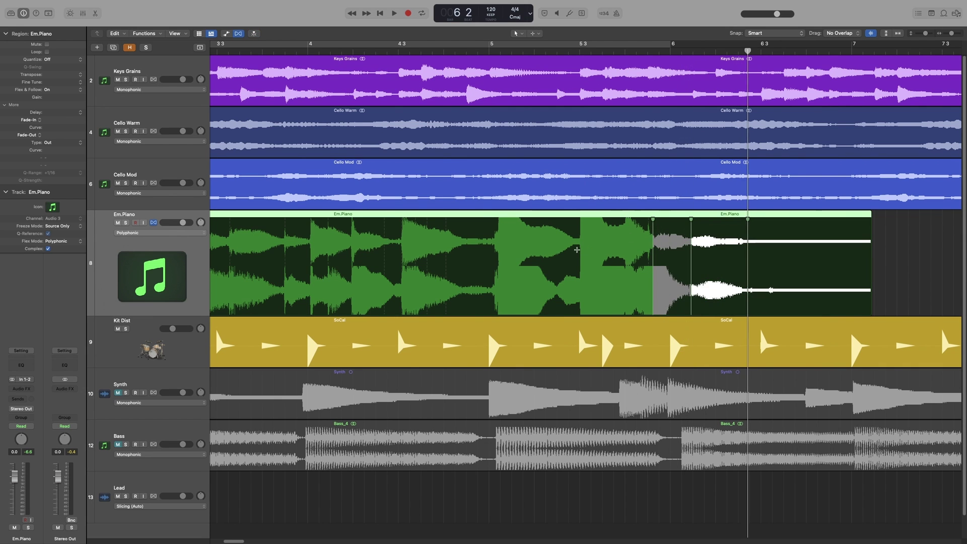
# Solo Em.Piano and play back the stretched tail from before it
pyautogui.click(568, 252)
pyautogui.press('space')
pyautogui.press('space')
pyautogui.press('s')
pyautogui.press('space')
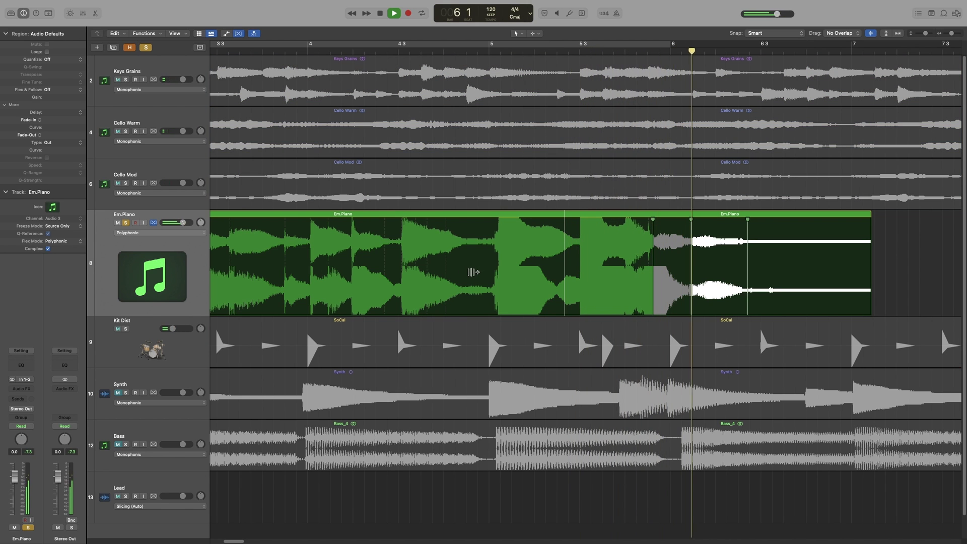
pyautogui.press('space')
pyautogui.click(473, 272)
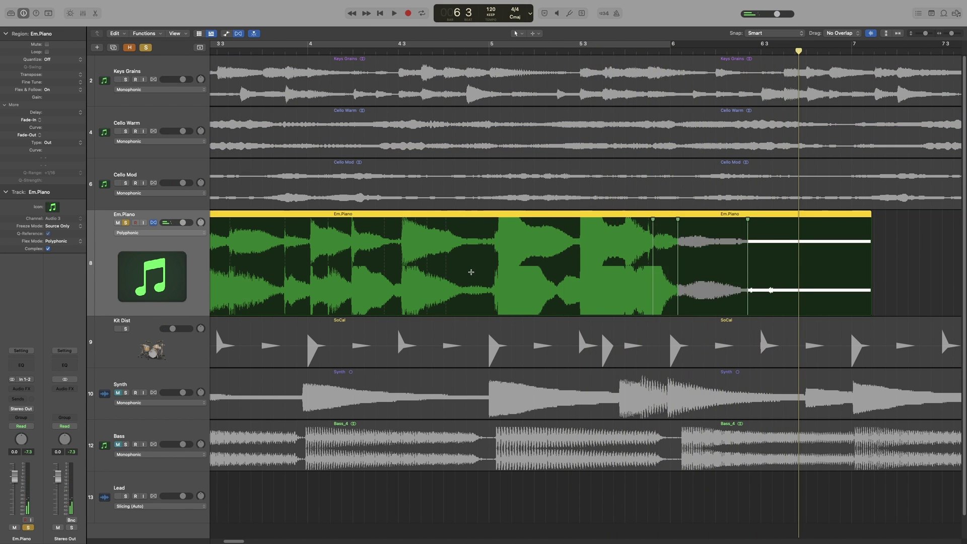
# Undo the stretch, add flex markers around the Em.Piano tail past bar 6, and slide the range
pyautogui.press('super+z')
pyautogui.press('super+z')
pyautogui.press('super+z')
pyautogui.press('super+z')
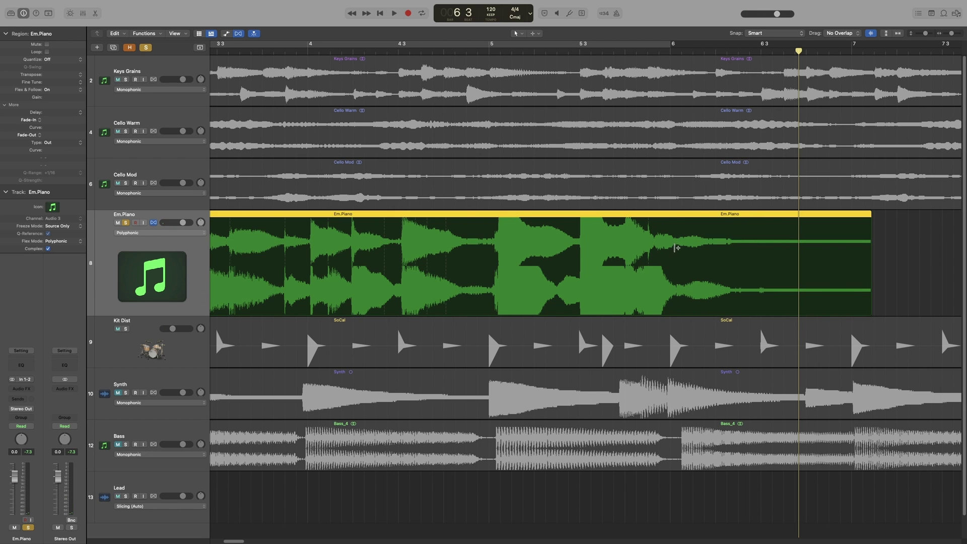
pyautogui.moveTo(675, 246); pyautogui.dragTo(748, 265)
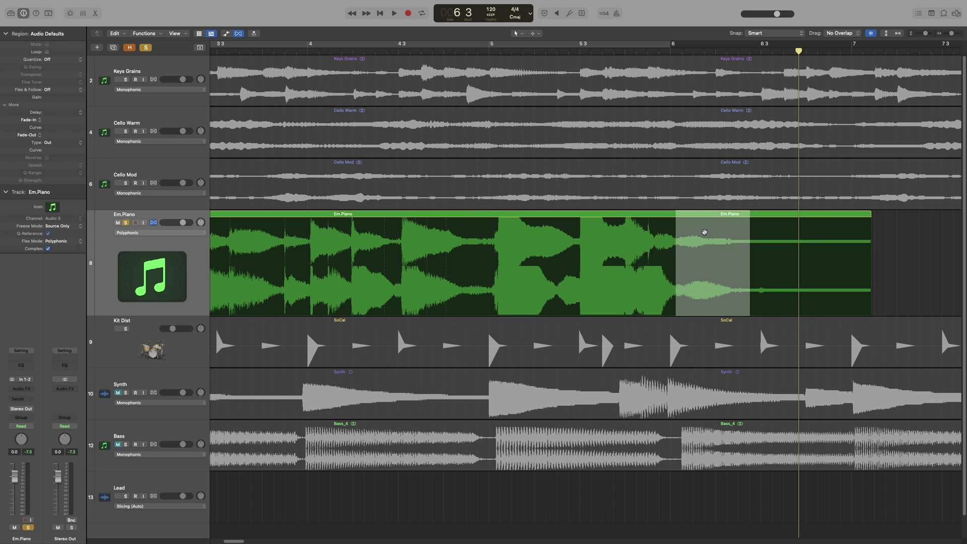
pyautogui.click(704, 231)
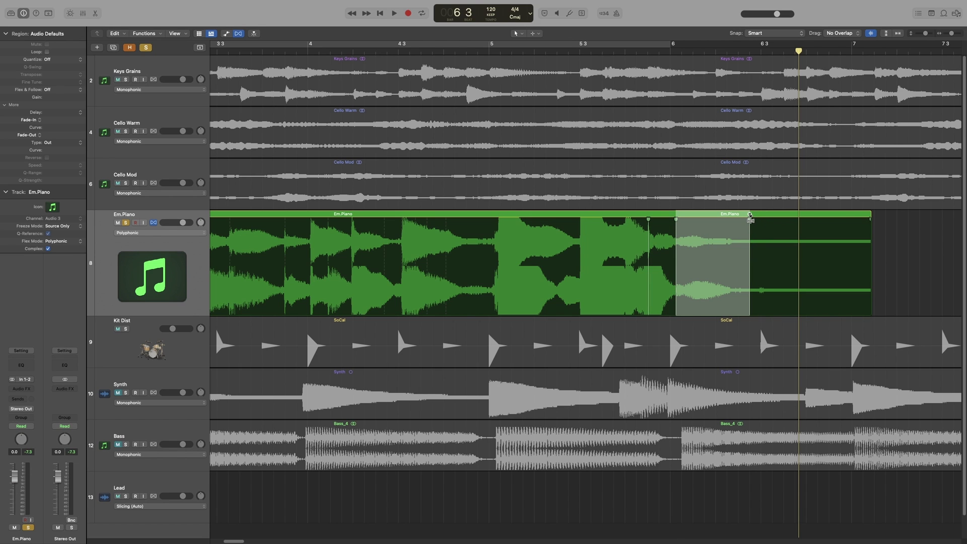
pyautogui.click(766, 261)
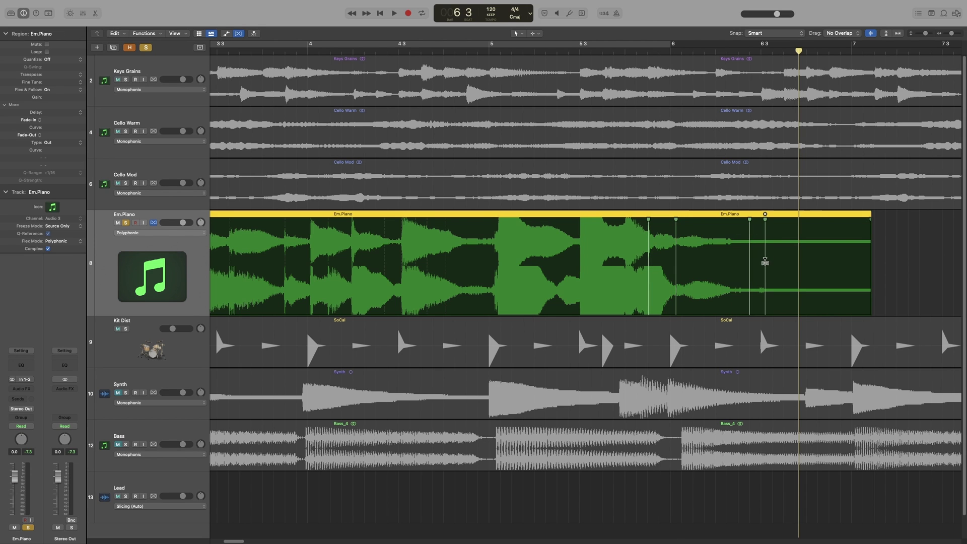
pyautogui.press('super+z')
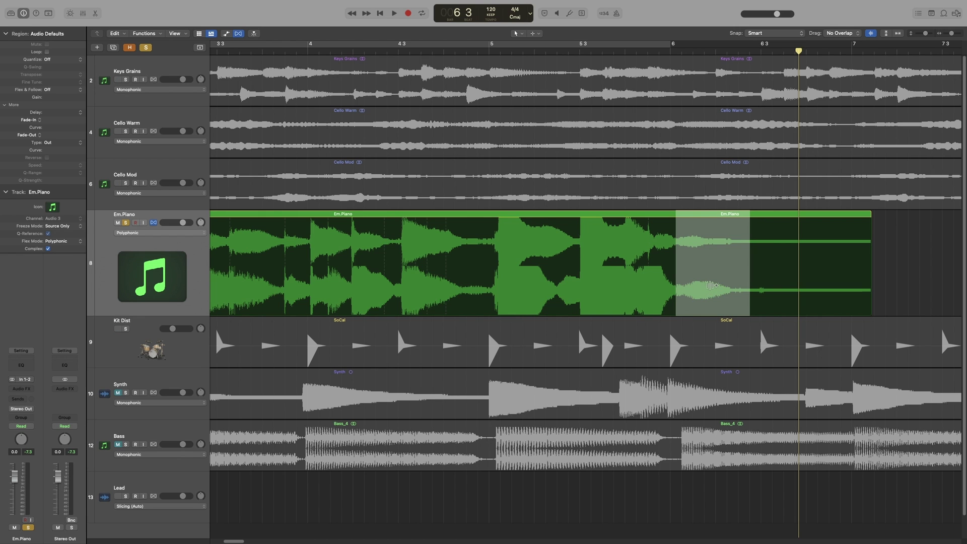
pyautogui.click(708, 284)
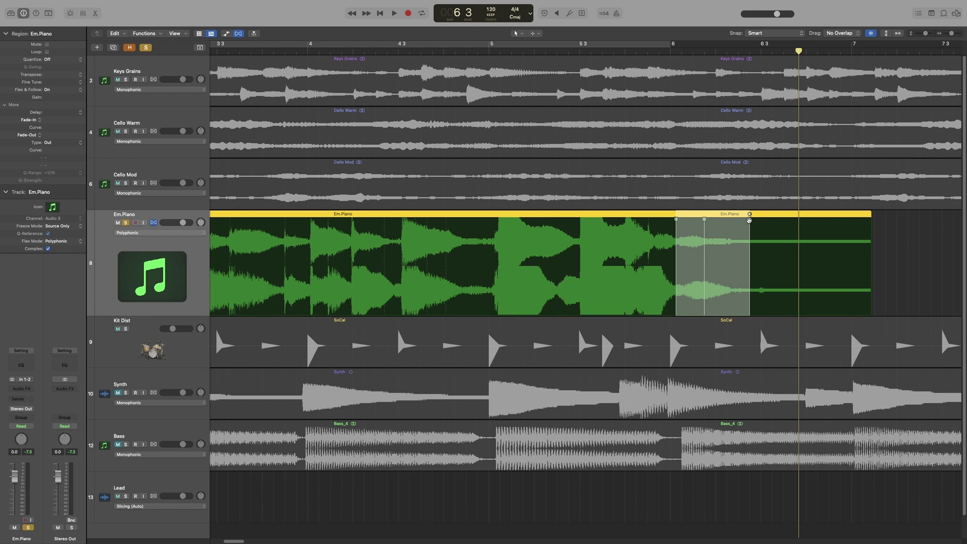
pyautogui.moveTo(750, 221)
pyautogui.mouseDown()
pyautogui.moveTo(758, 218)
pyautogui.moveTo(724, 222)
pyautogui.mouseUp()
# Add another tail flex marker, listen from bar 5, then zoom out to bars 2–9
pyautogui.click(792, 232)
pyautogui.press('space')
pyautogui.click(562, 262)
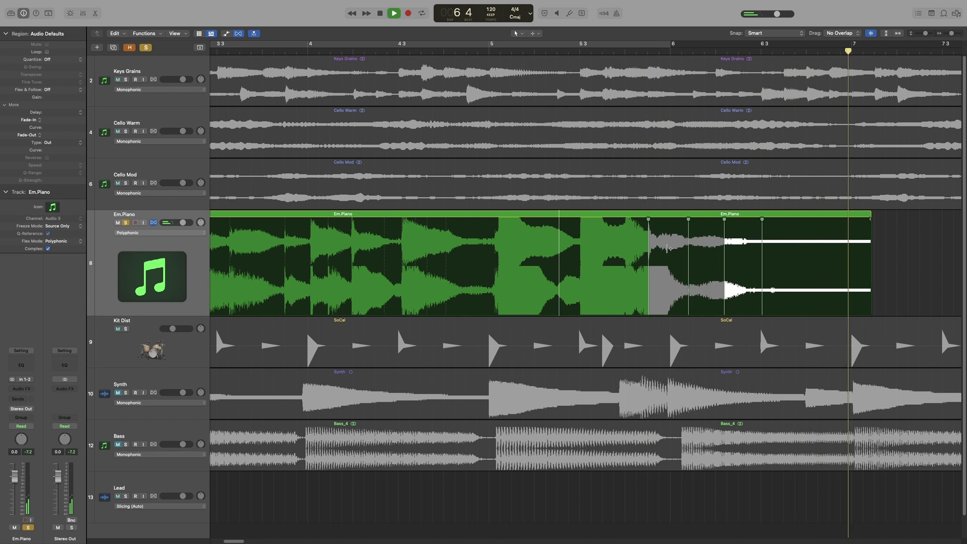
pyautogui.press('space')
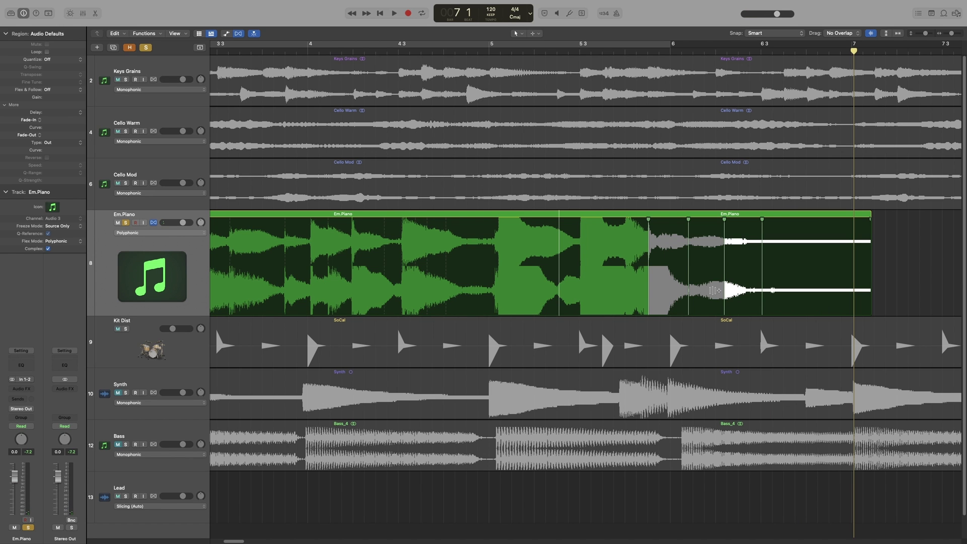
pyautogui.press('super+Left')
# Stretch a marked range in the middle of Em.Piano, then Reset All Flex Edits on it
pyautogui.moveTo(388, 272); pyautogui.dragTo(507, 278)
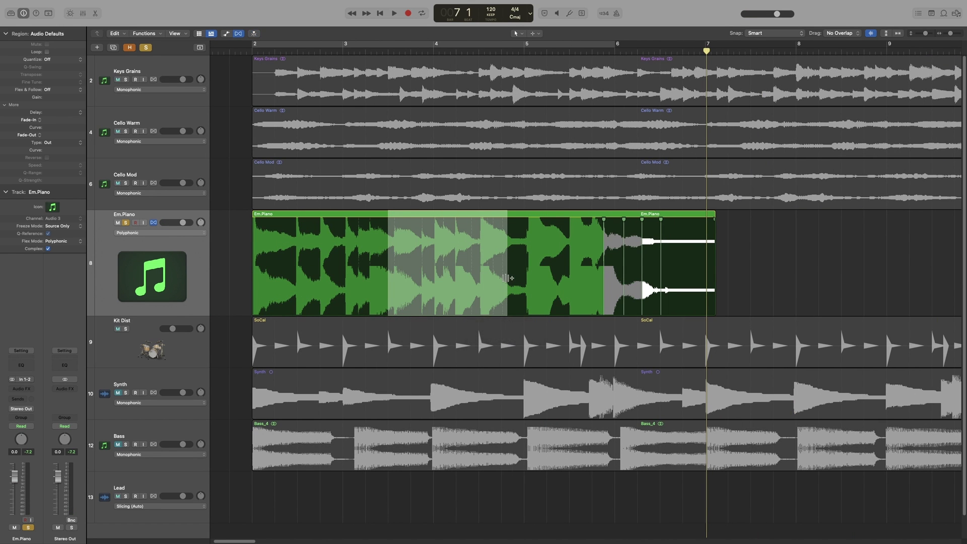
pyautogui.moveTo(444, 245)
pyautogui.mouseDown()
pyautogui.moveTo(438, 238)
pyautogui.moveTo(444, 246)
pyautogui.mouseUp()
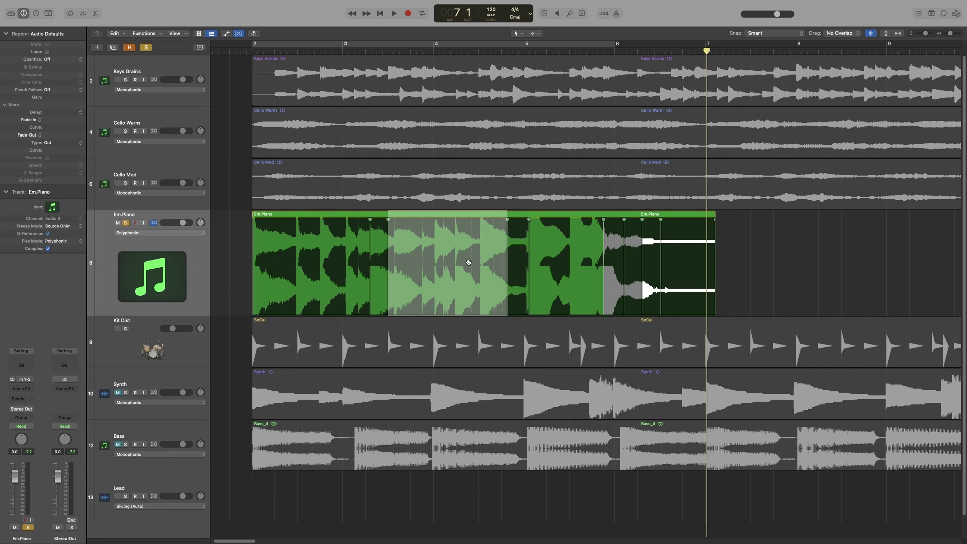
pyautogui.rightClick(578, 229)
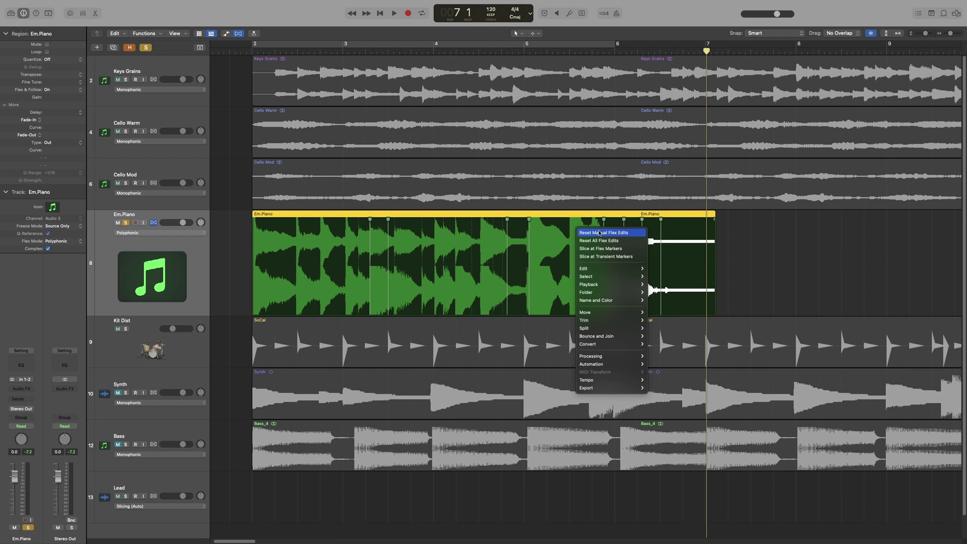
pyautogui.click(605, 240)
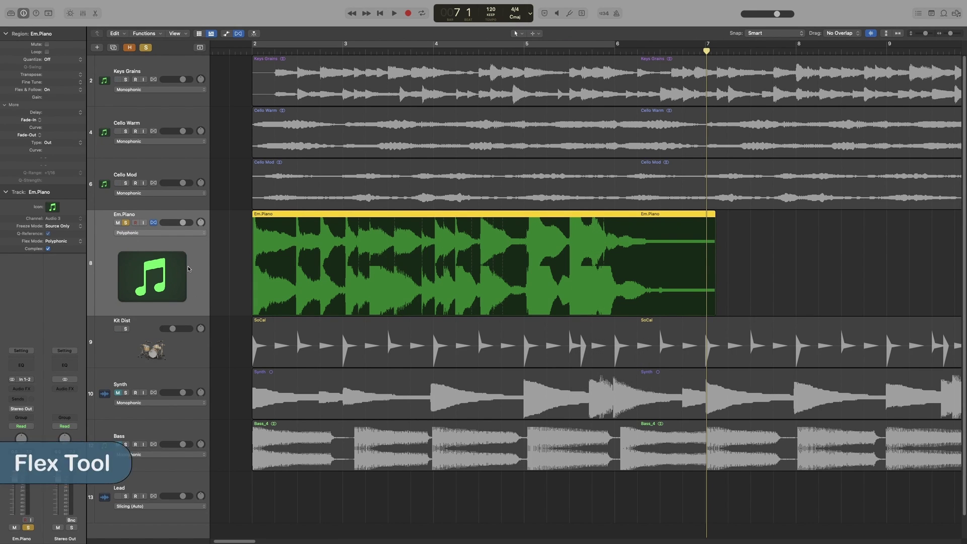
# Choose Flex Tool as the secondary tool, unsolo Em.Piano, and switch flex view off
pyautogui.click(535, 33)
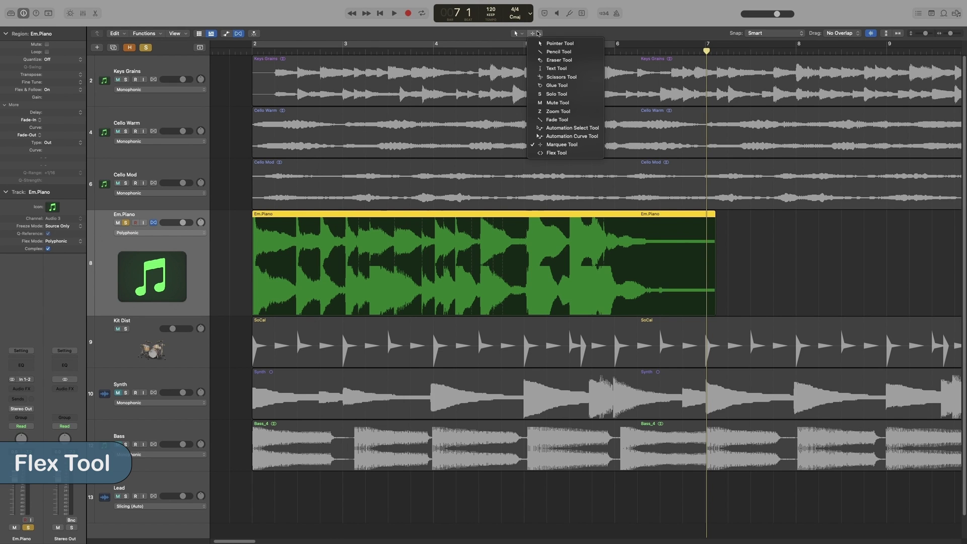
pyautogui.click(558, 153)
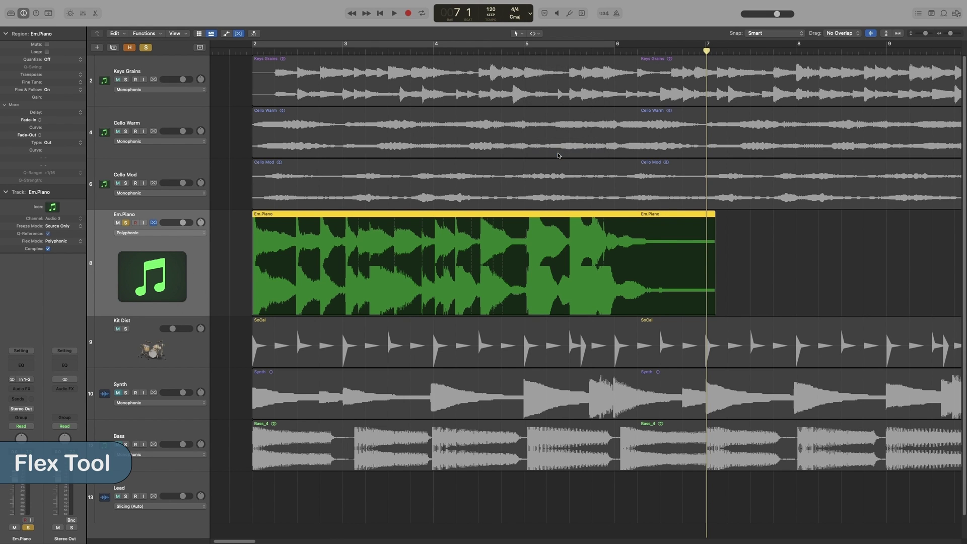
pyautogui.click(126, 224)
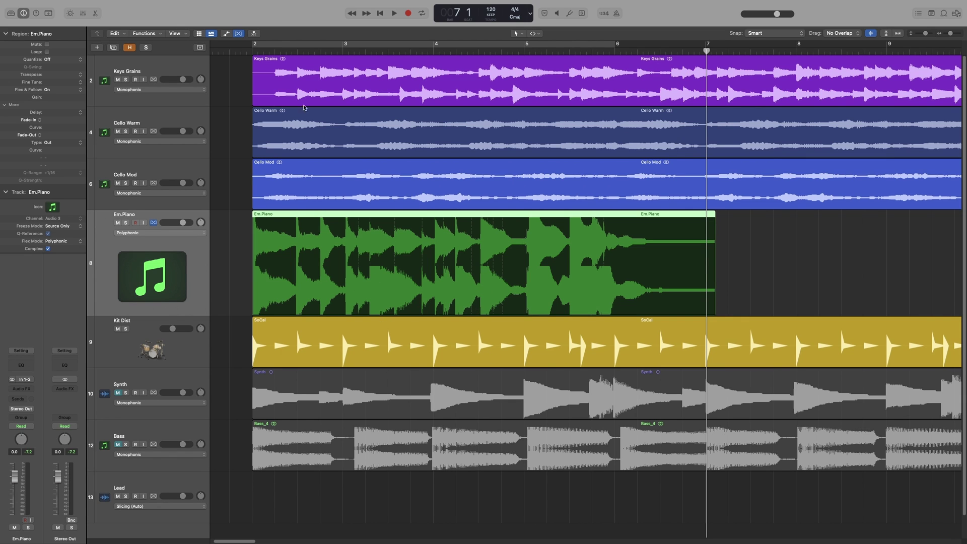
pyautogui.click(239, 34)
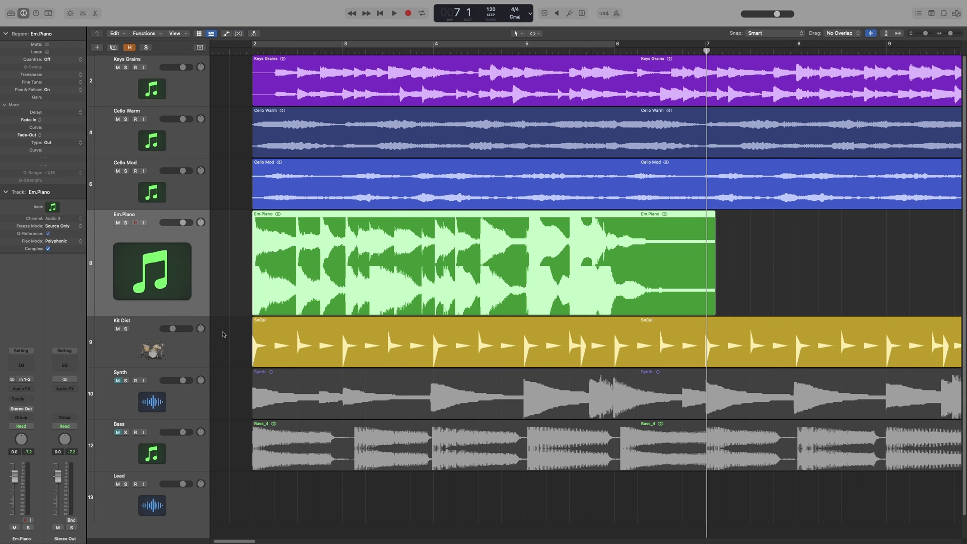
# Unmute Bass, select Bass_4, and drag its note onsets onto bars 3, 6 and 8
pyautogui.click(118, 432)
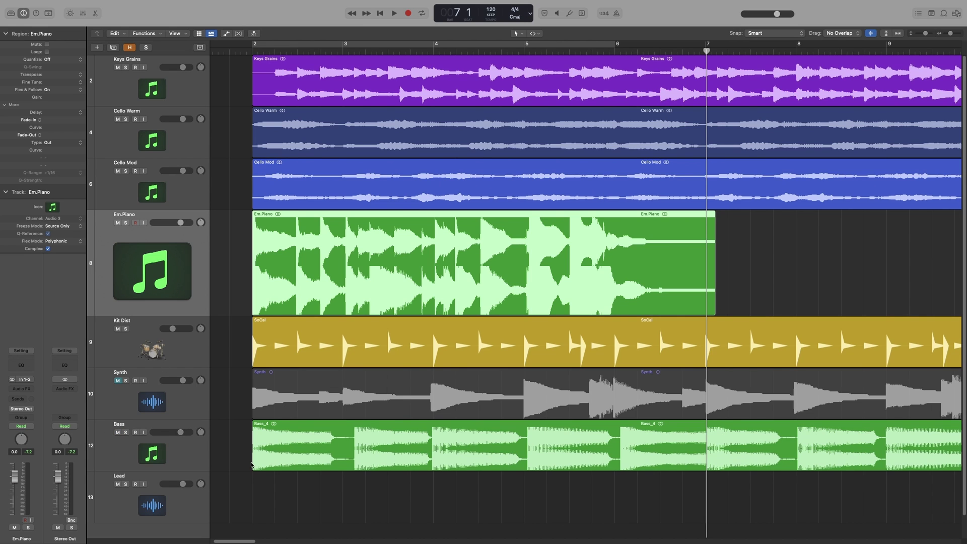
pyautogui.click(352, 447)
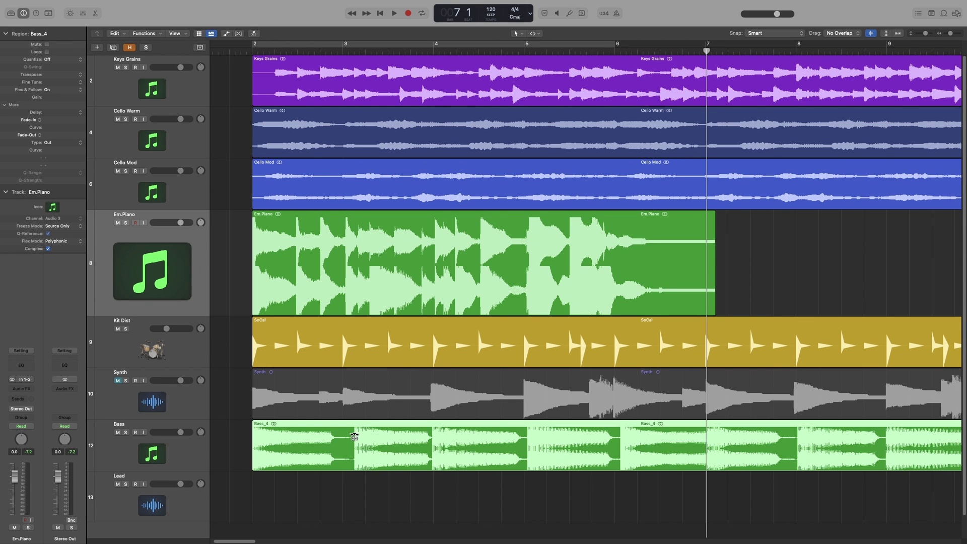
pyautogui.moveTo(354, 436); pyautogui.dragTo(343, 438)
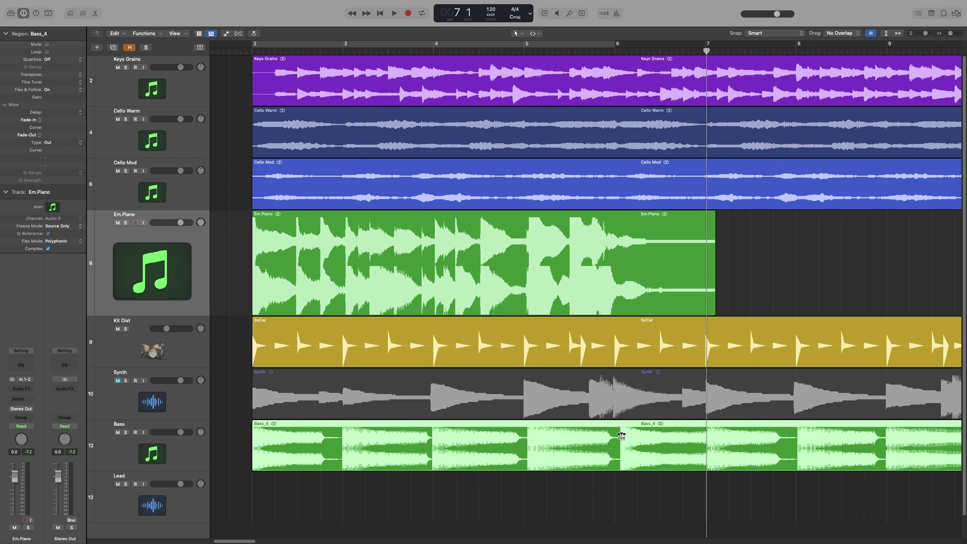
pyautogui.moveTo(620, 433); pyautogui.dragTo(614, 436)
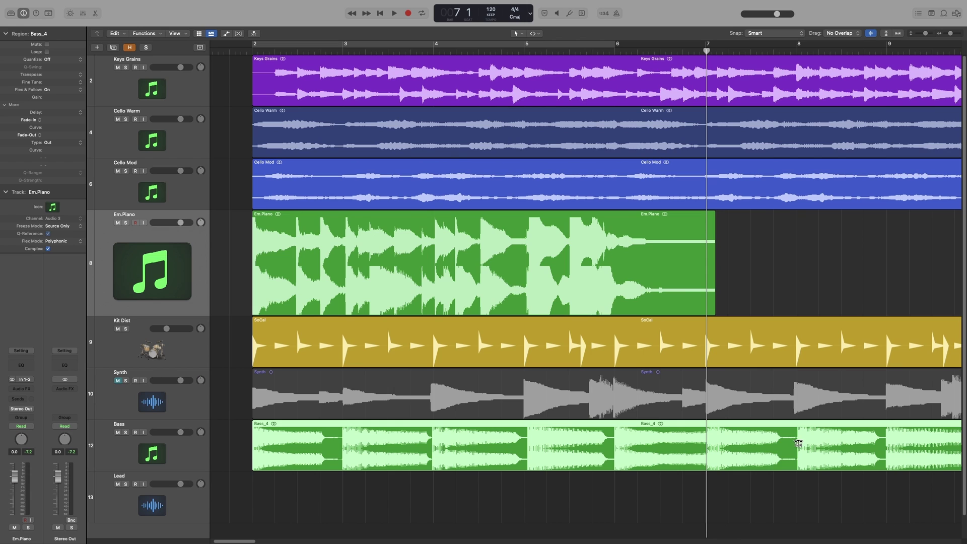
pyautogui.moveTo(799, 443); pyautogui.dragTo(796, 444)
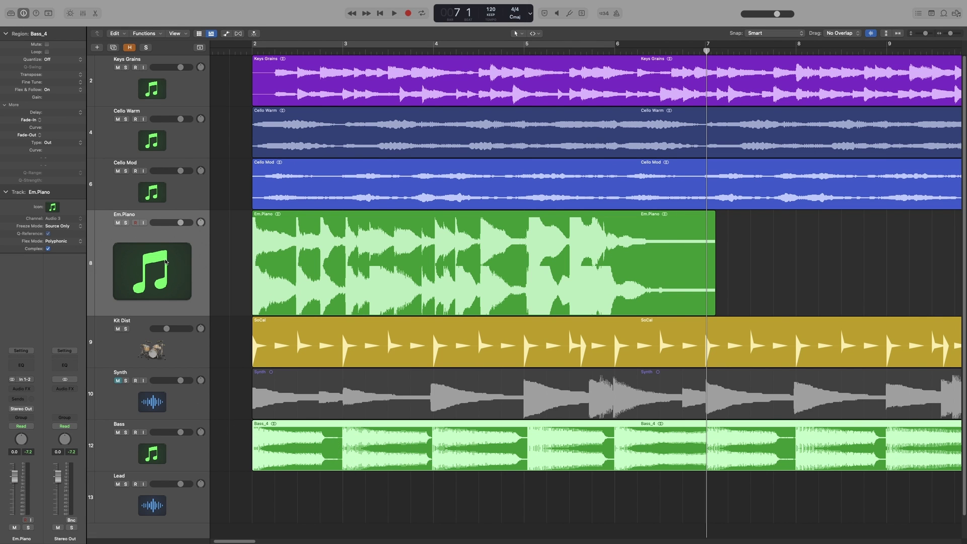
# Set the Bass_4 region's Quantize to 1/2 Note in the Region inspector
pyautogui.click(185, 455)
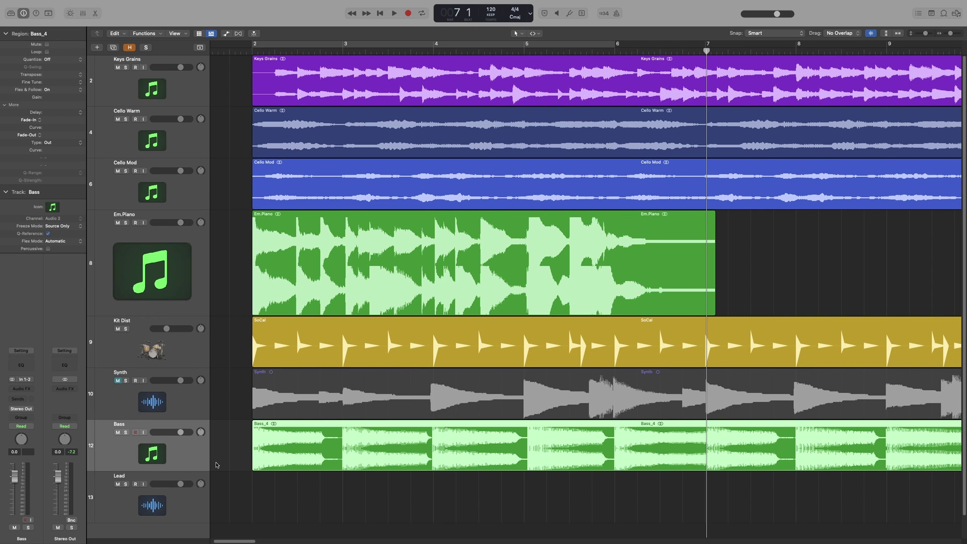
pyautogui.click(52, 59)
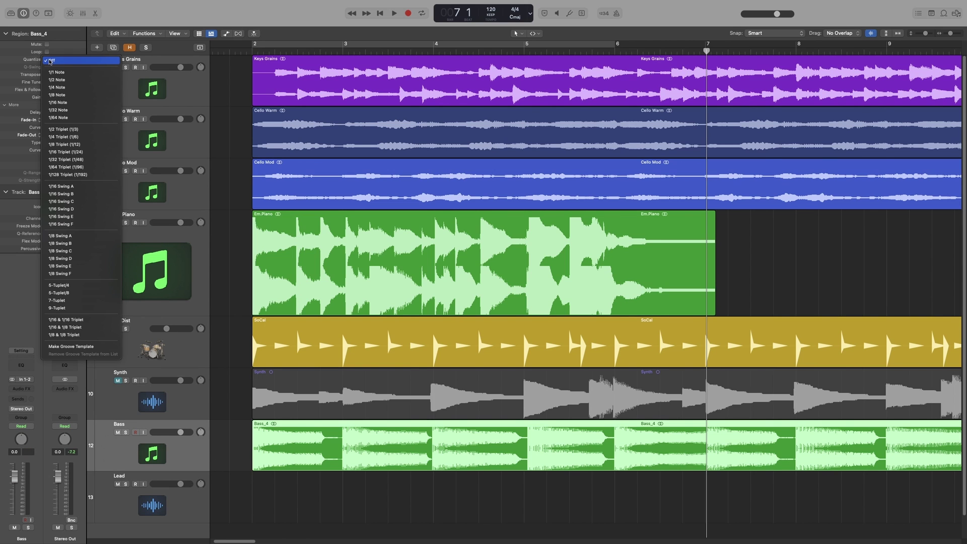
pyautogui.click(65, 88)
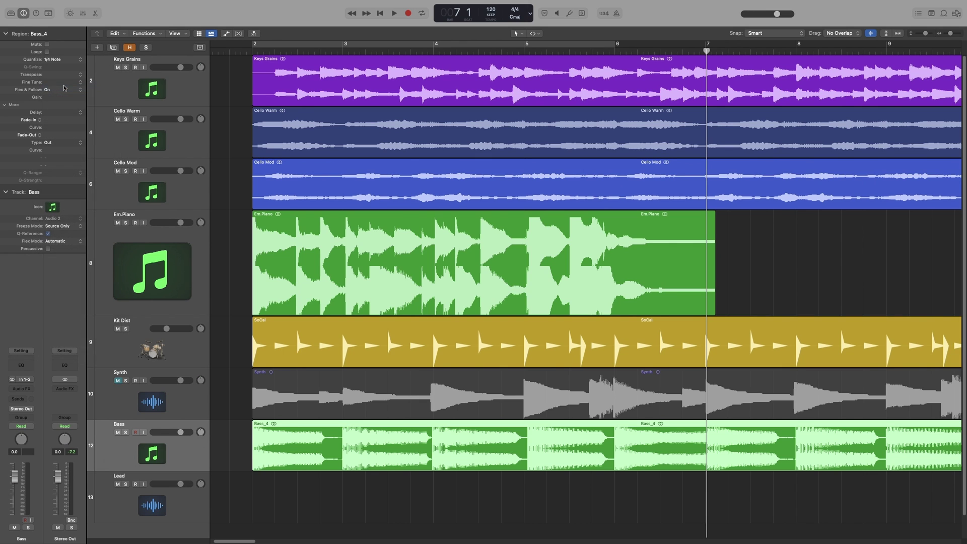
pyautogui.click(56, 60)
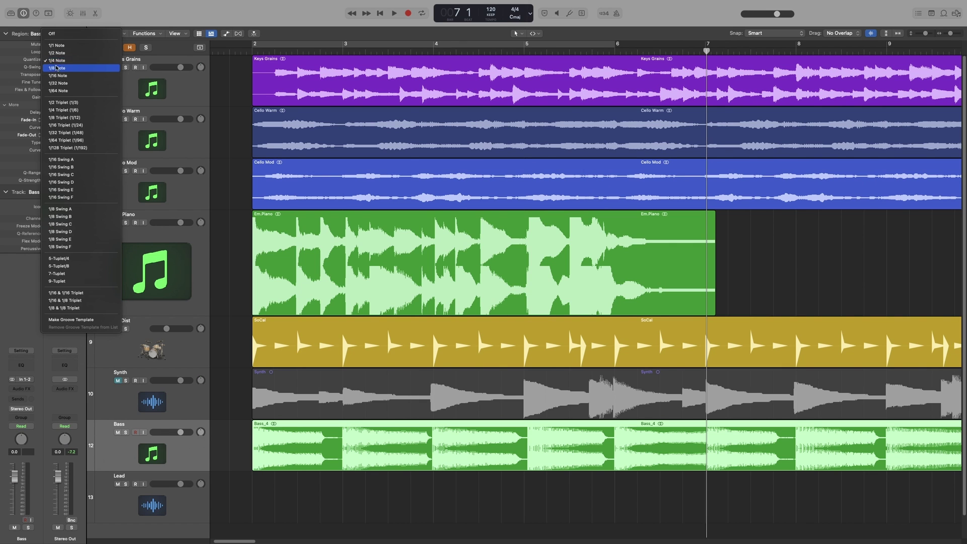
pyautogui.click(58, 54)
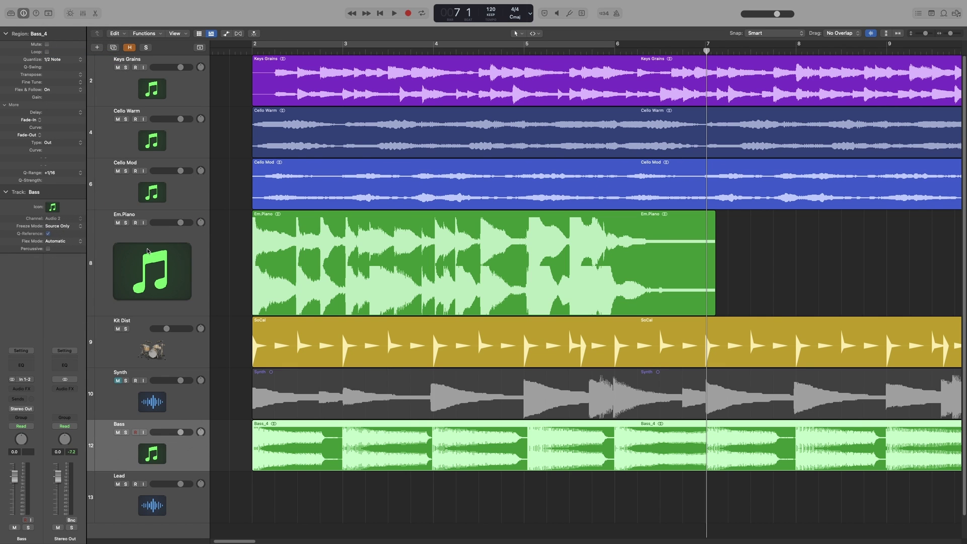
# Select the Em.Piano region and set its Quantize to 1/8 Note
pyautogui.click(159, 240)
pyautogui.click(52, 60)
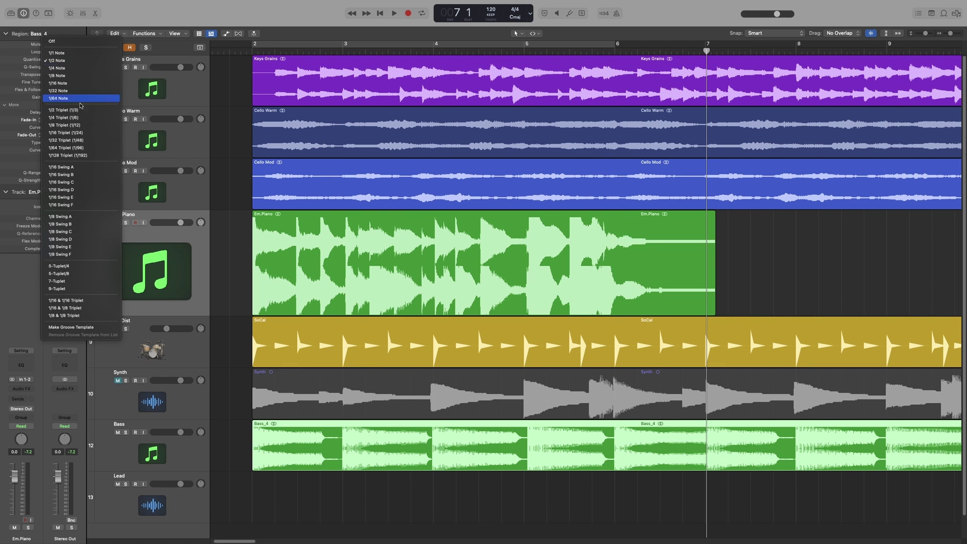
pyautogui.click(291, 215)
pyautogui.click(290, 216)
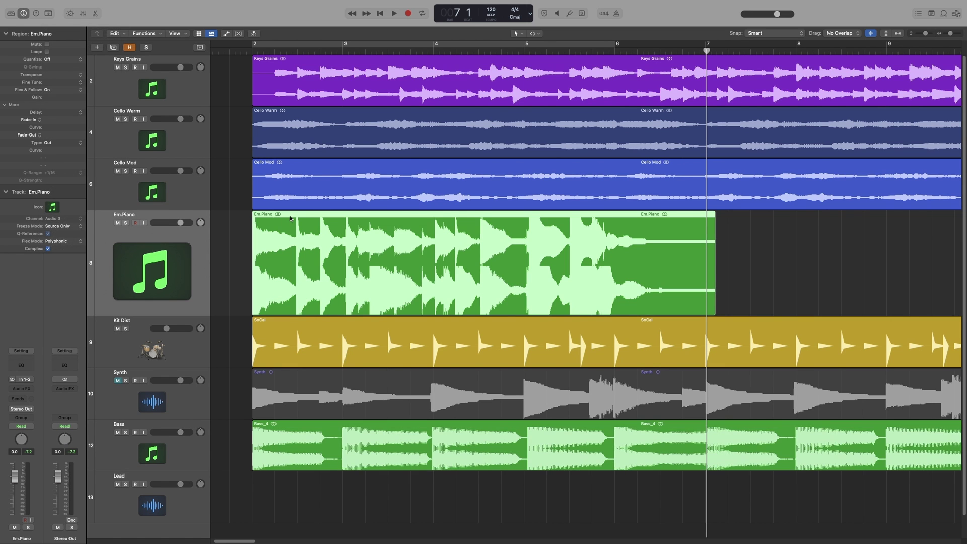
pyautogui.click(49, 63)
pyautogui.click(57, 95)
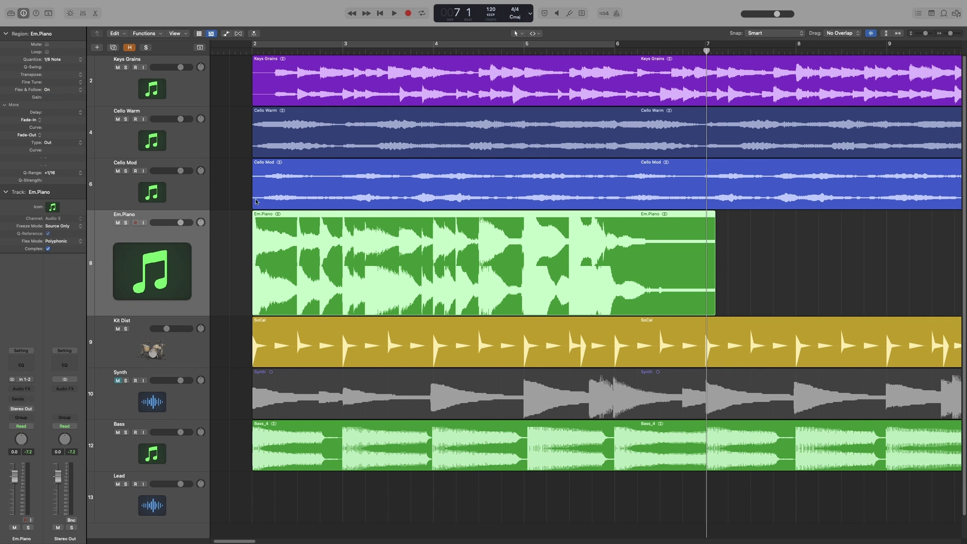